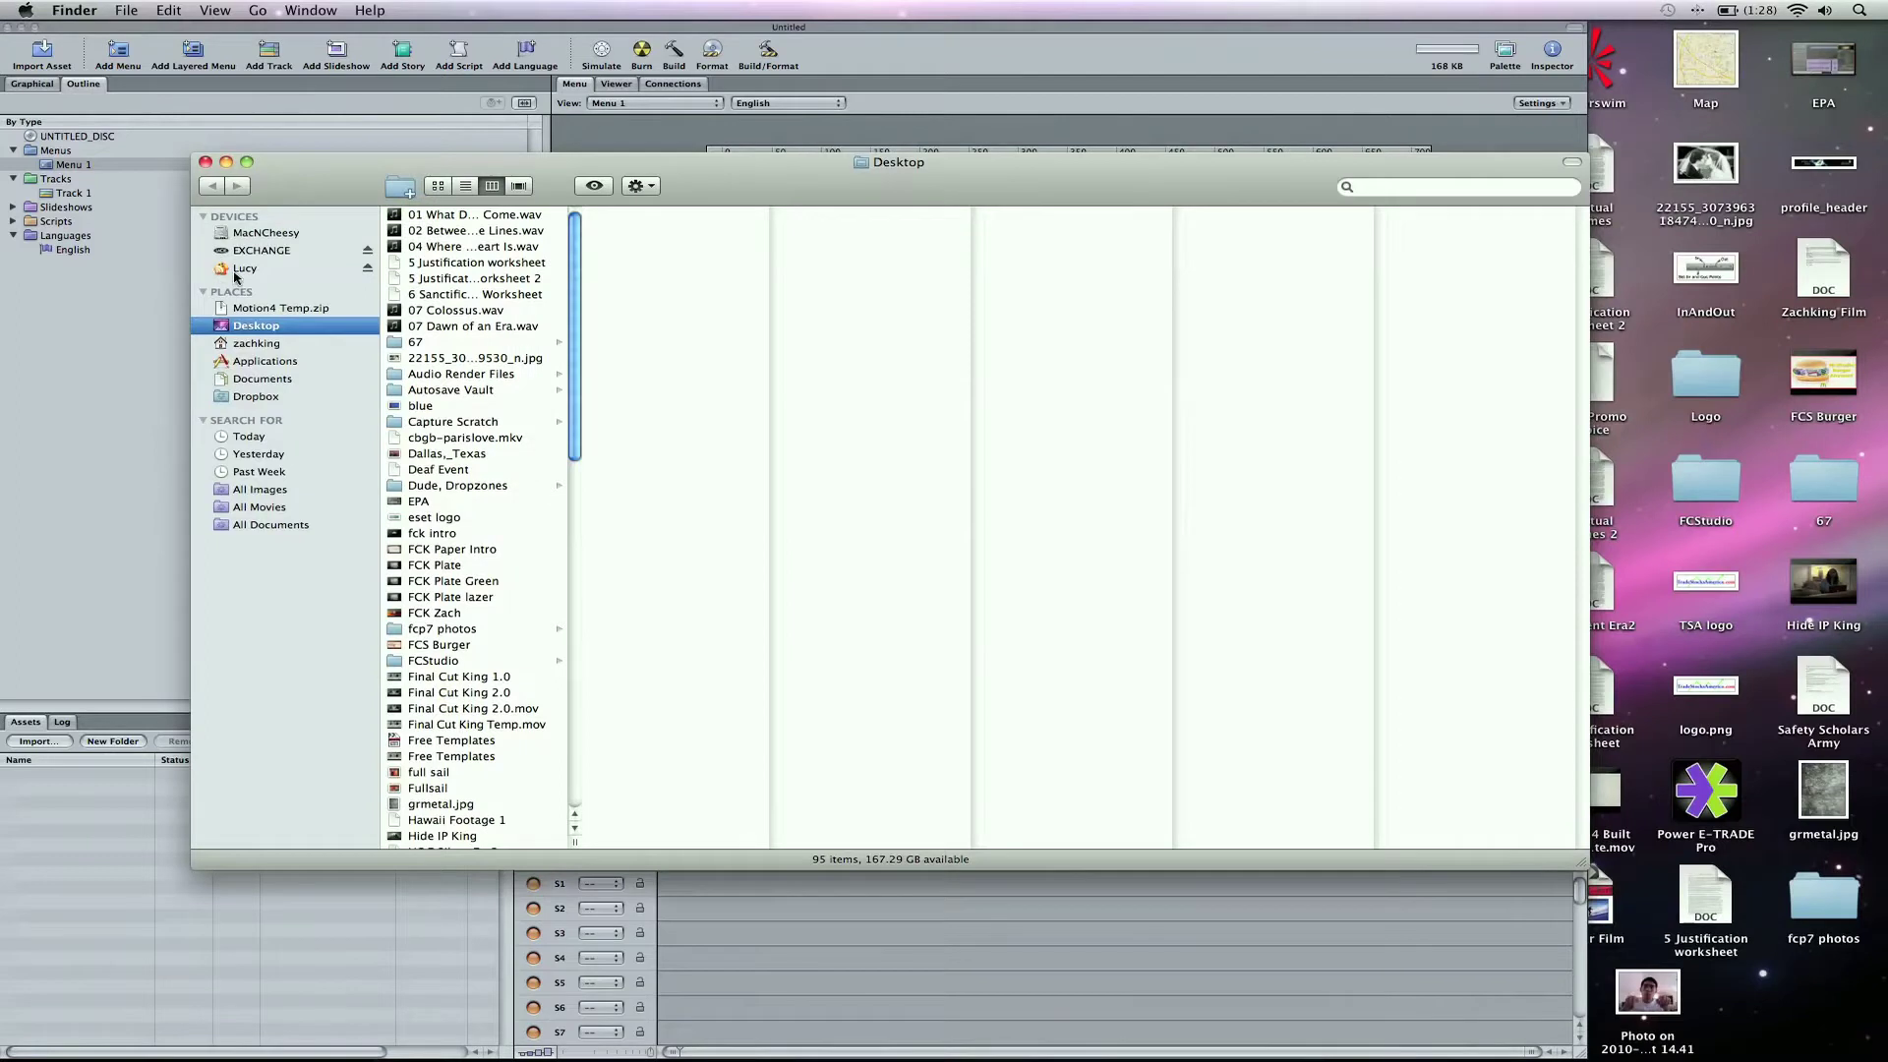
Select the Lucy drive in the Finder sidebar and close its window.
{"action": "left_click", "coordinate": [238, 272]}
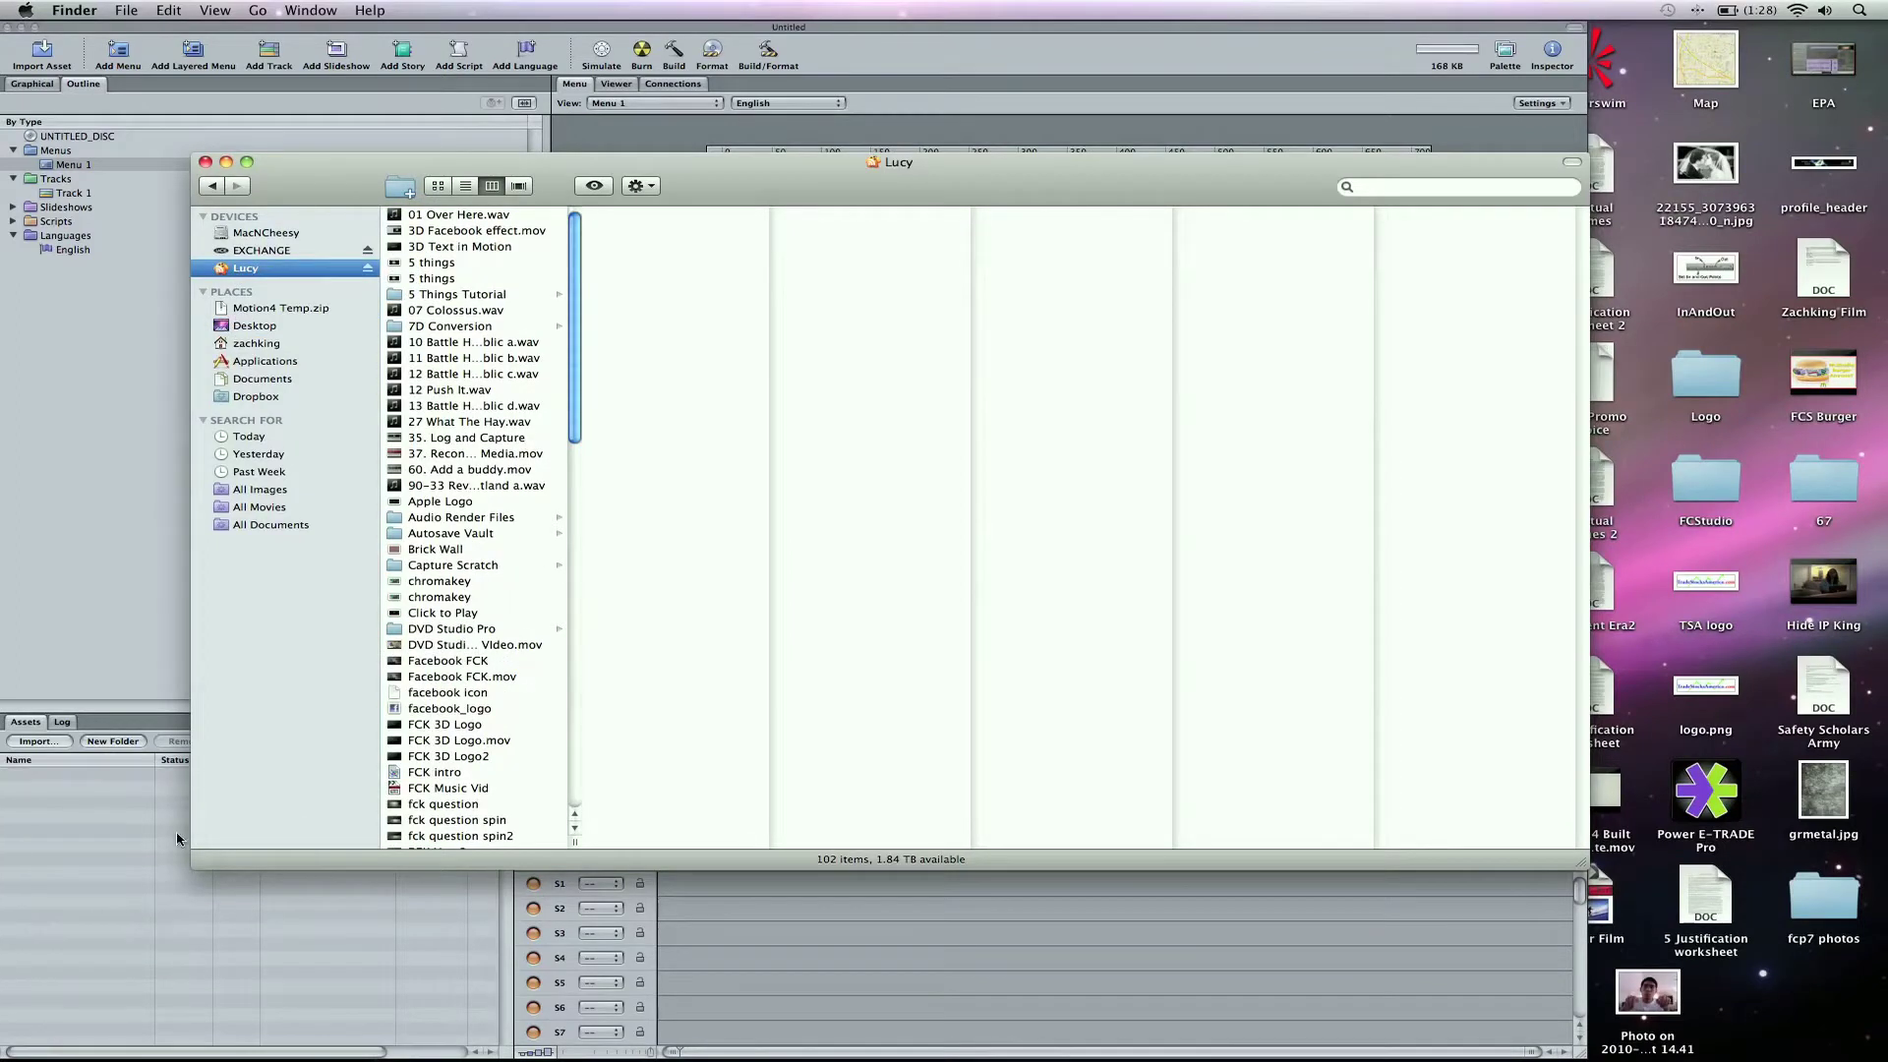
{"action": "left_click", "coordinate": [204, 162]}
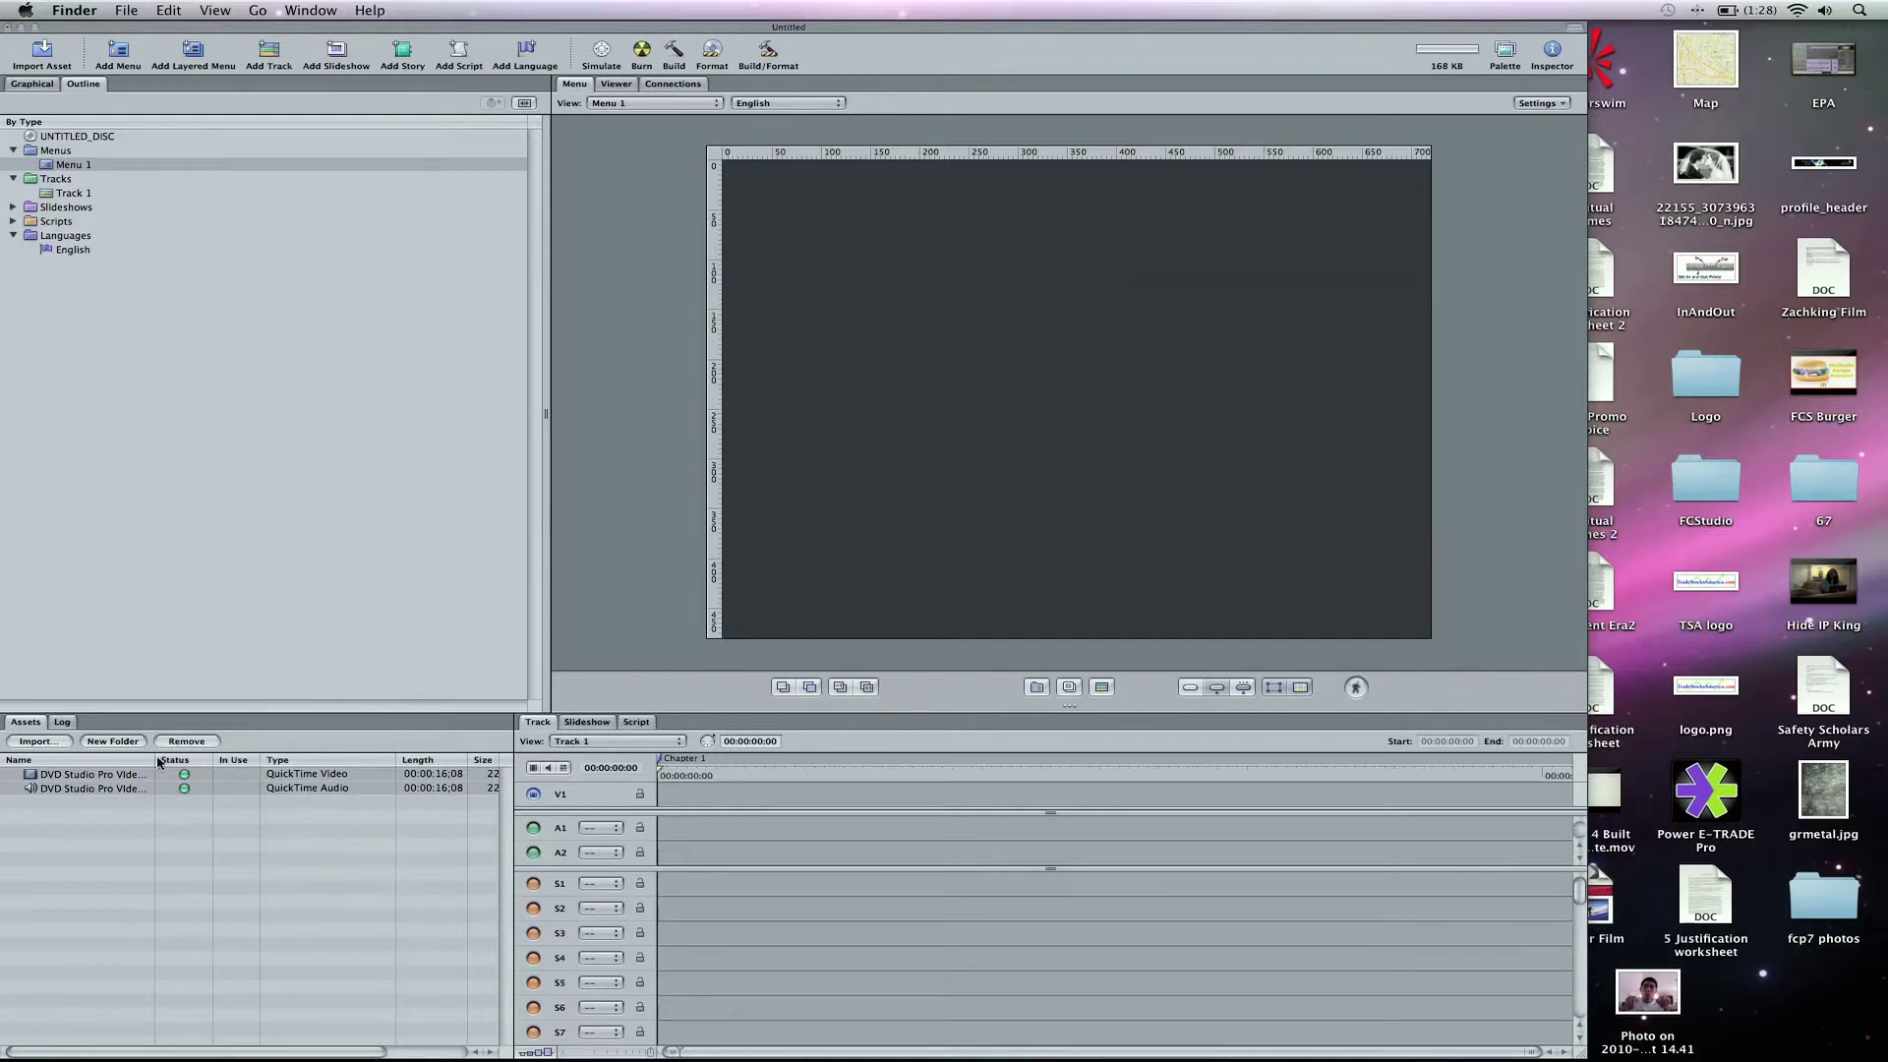
Bring DVD Studio Pro to the front and switch from Graphical back to Outline view.
{"action": "left_click", "coordinate": [1477, 388]}
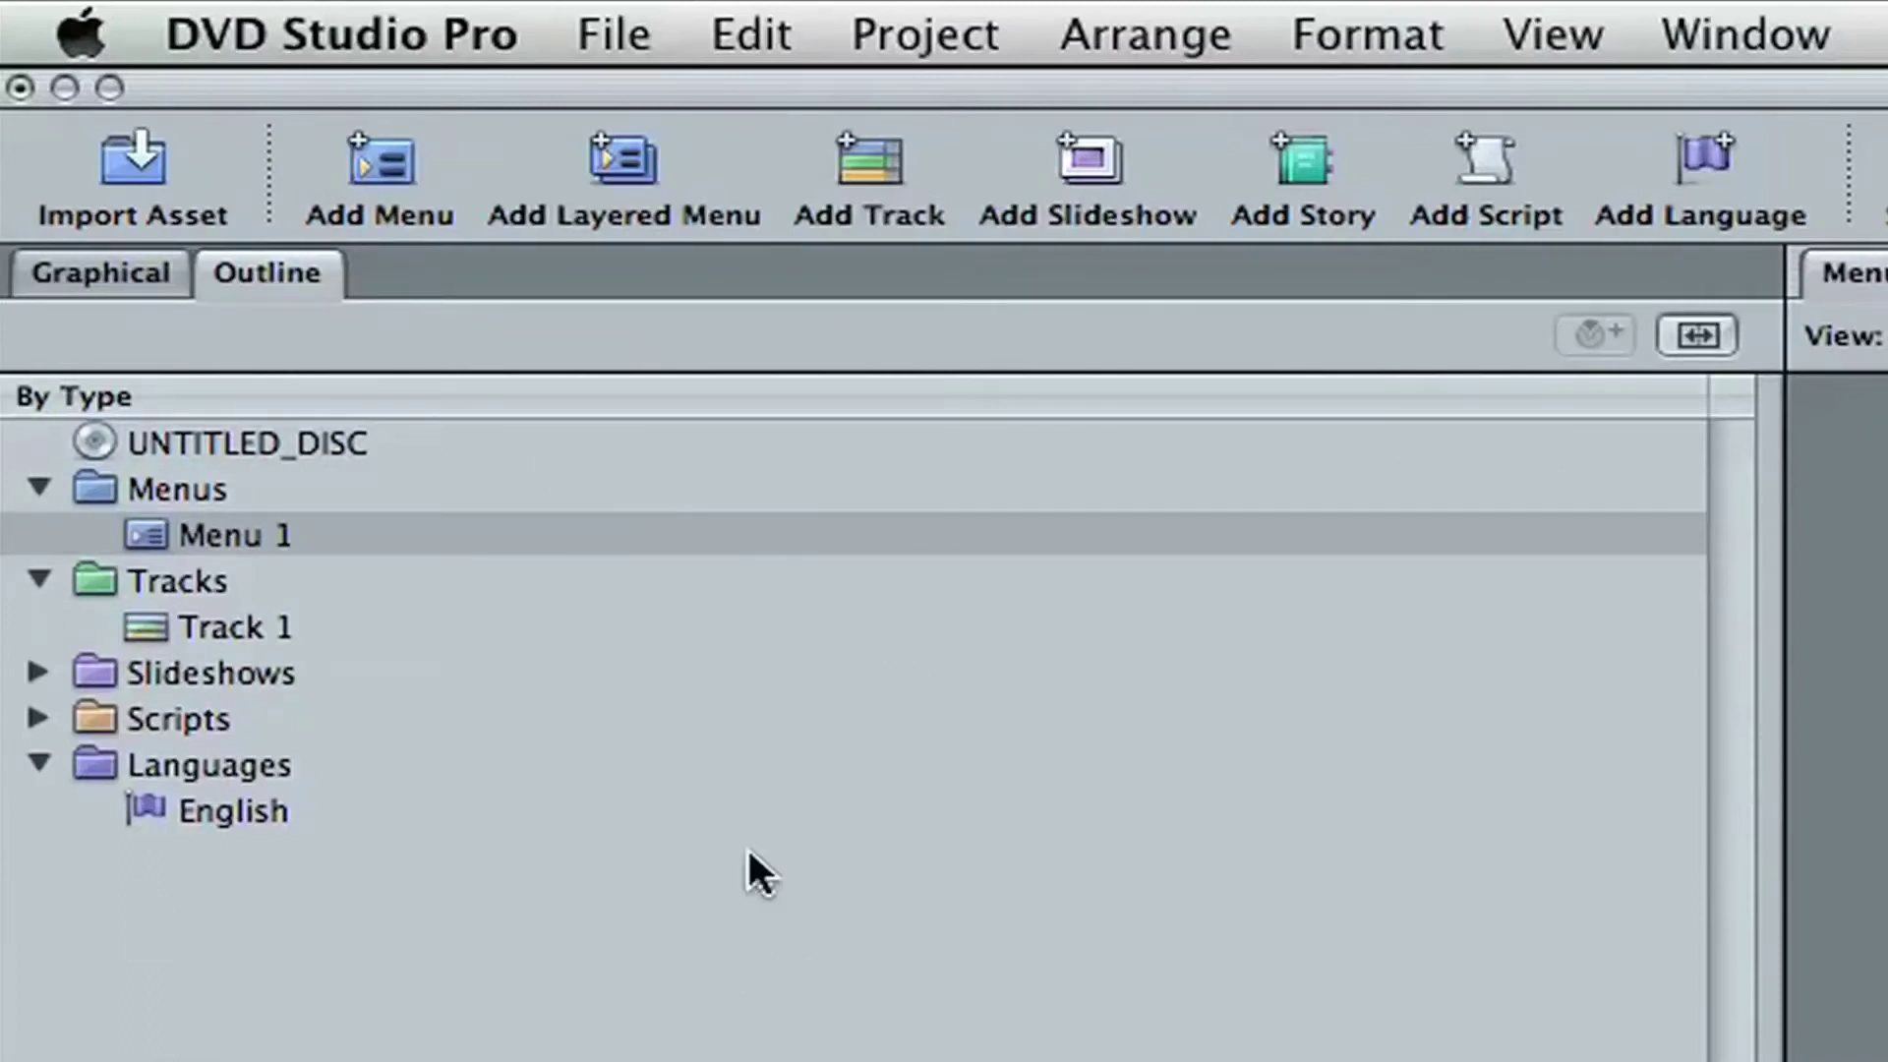
{"action": "left_click", "coordinate": [59, 260]}
{"action": "left_click", "coordinate": [251, 263]}
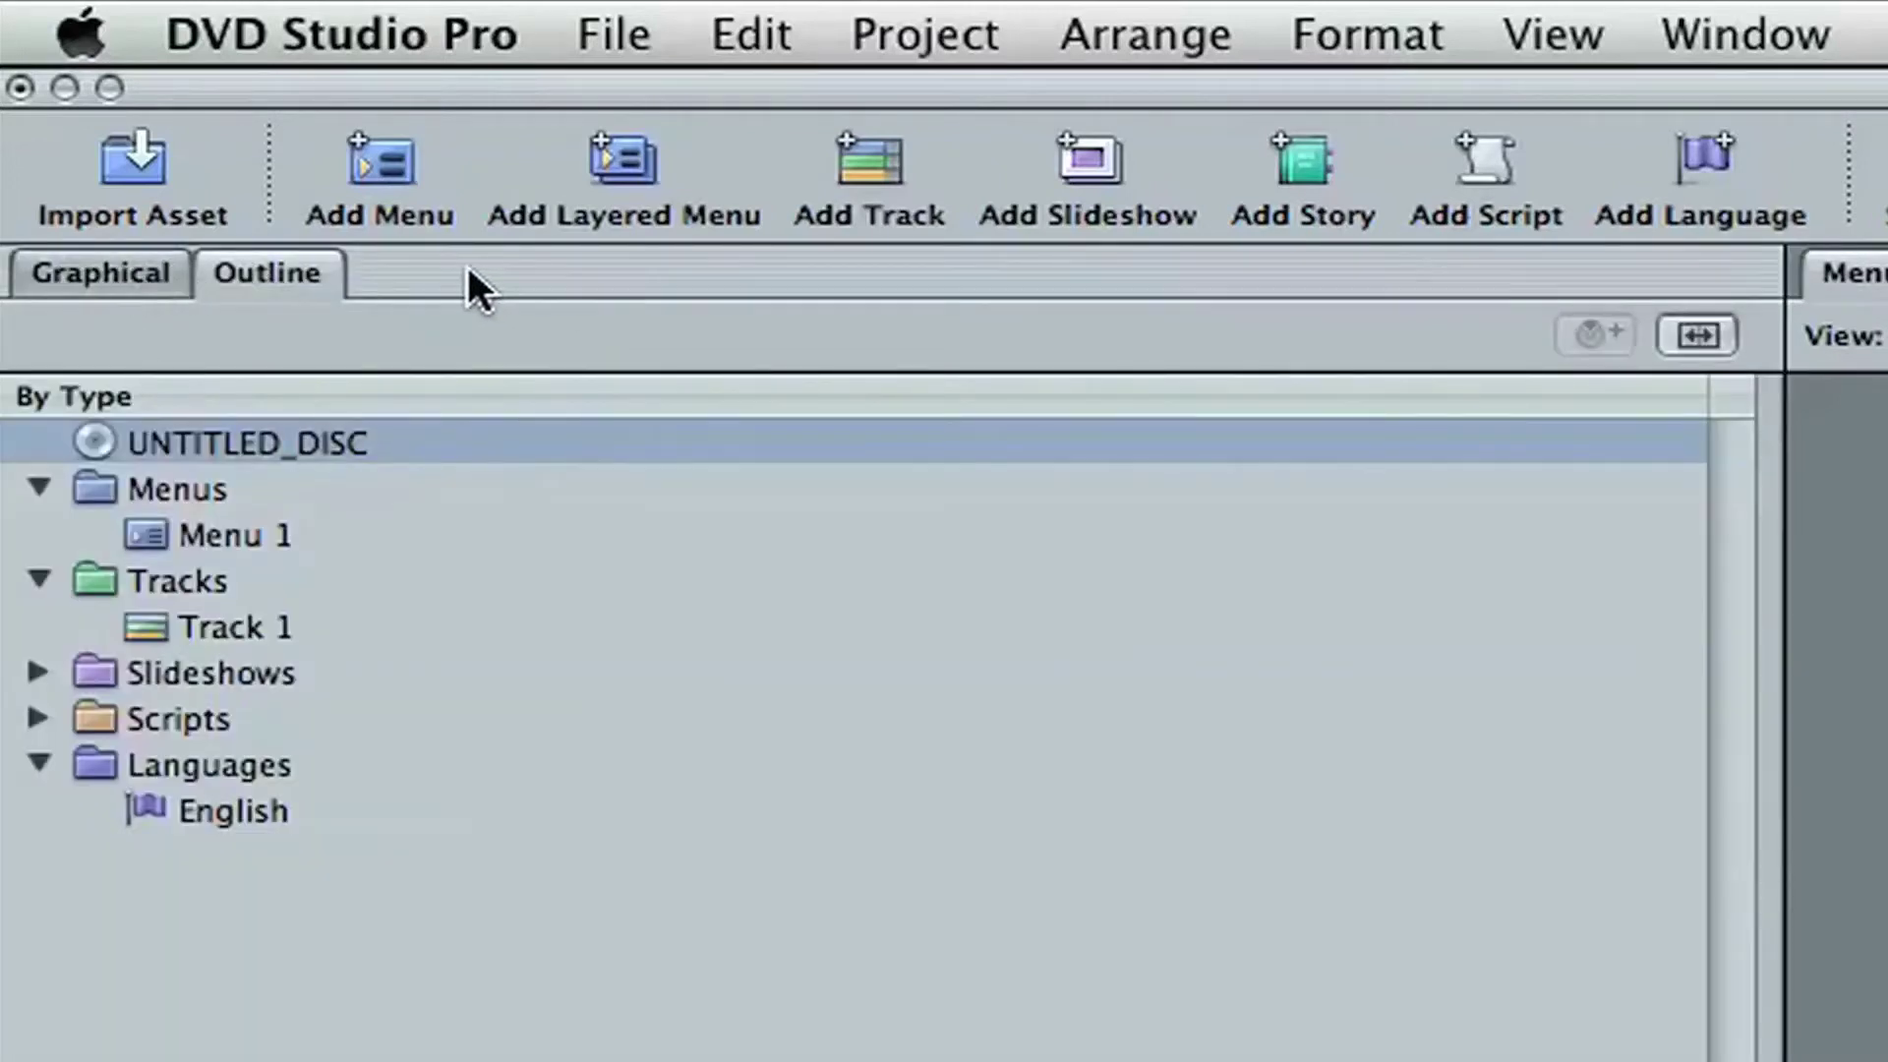
Add the Story tab, tear it off into a floating window, then close it.
{"action": "right_click", "coordinate": [436, 269]}
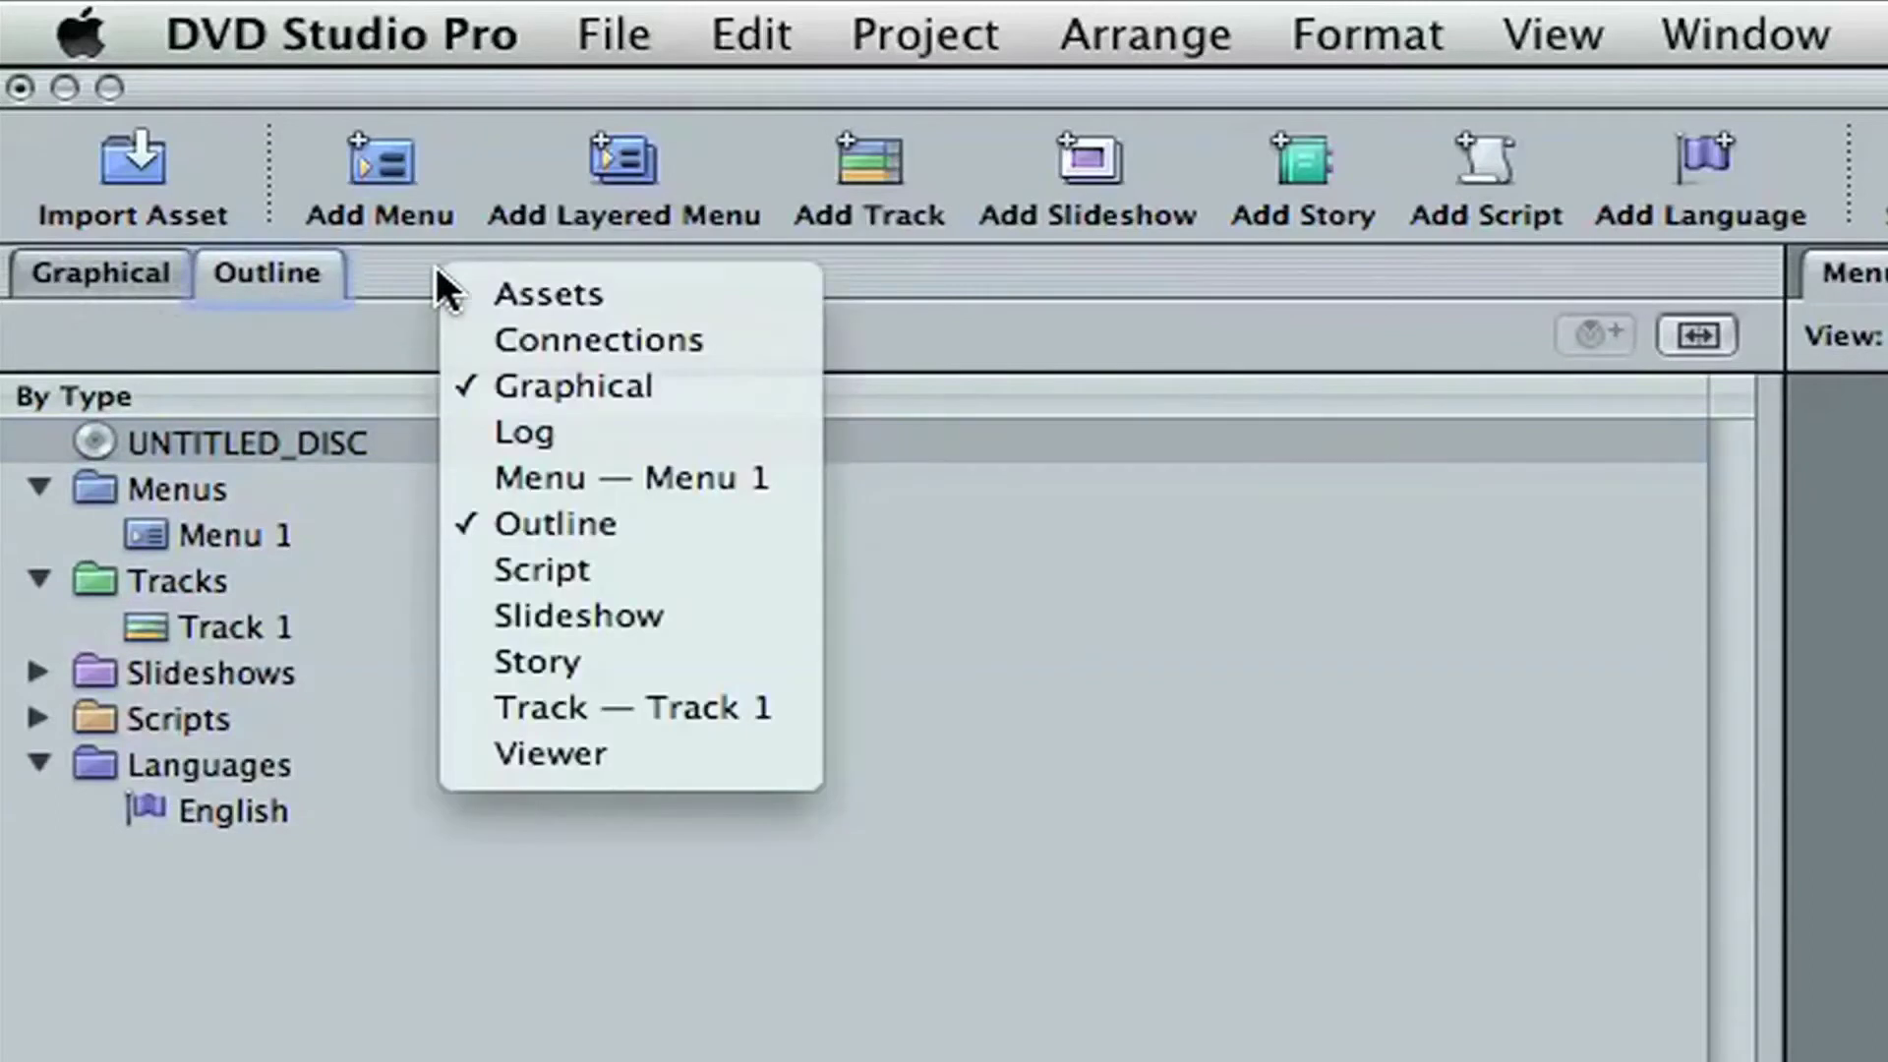
{"action": "left_click", "coordinate": [596, 661]}
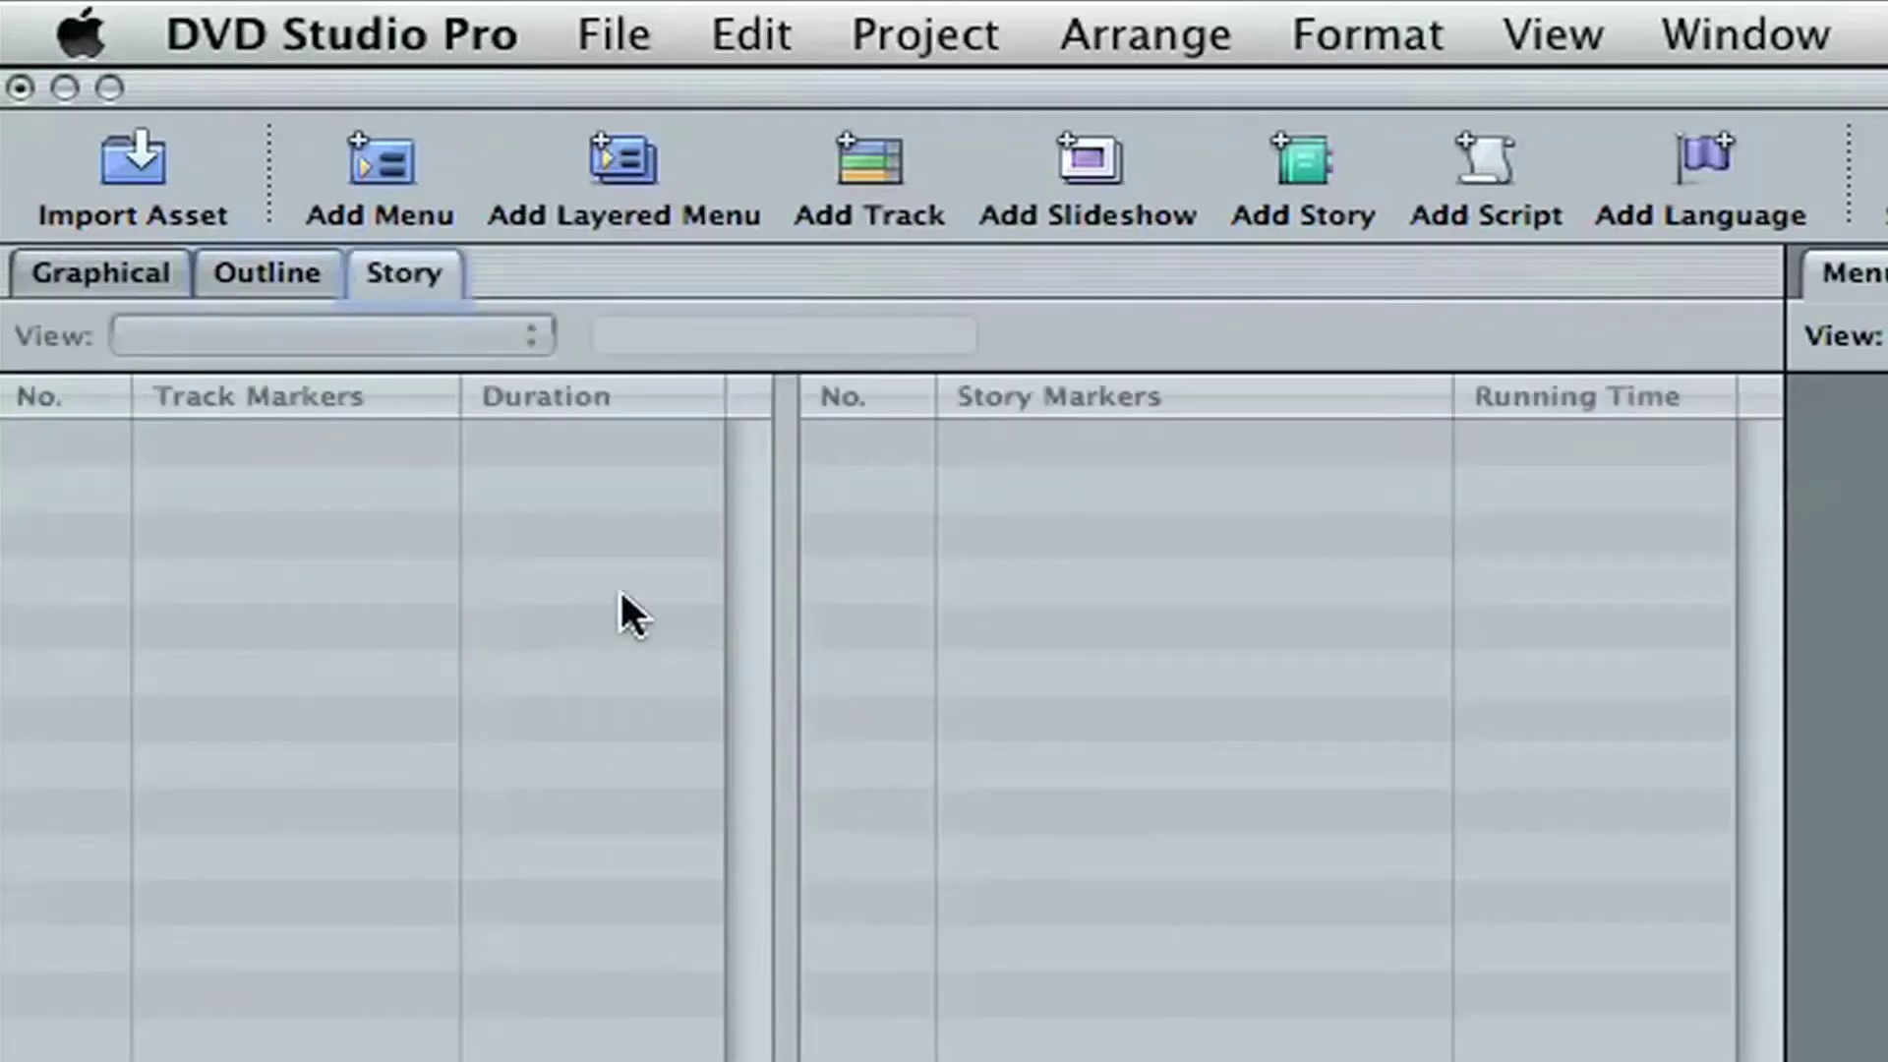
{"action": "right_click", "coordinate": [404, 271]}
{"action": "left_click", "coordinate": [466, 287]}
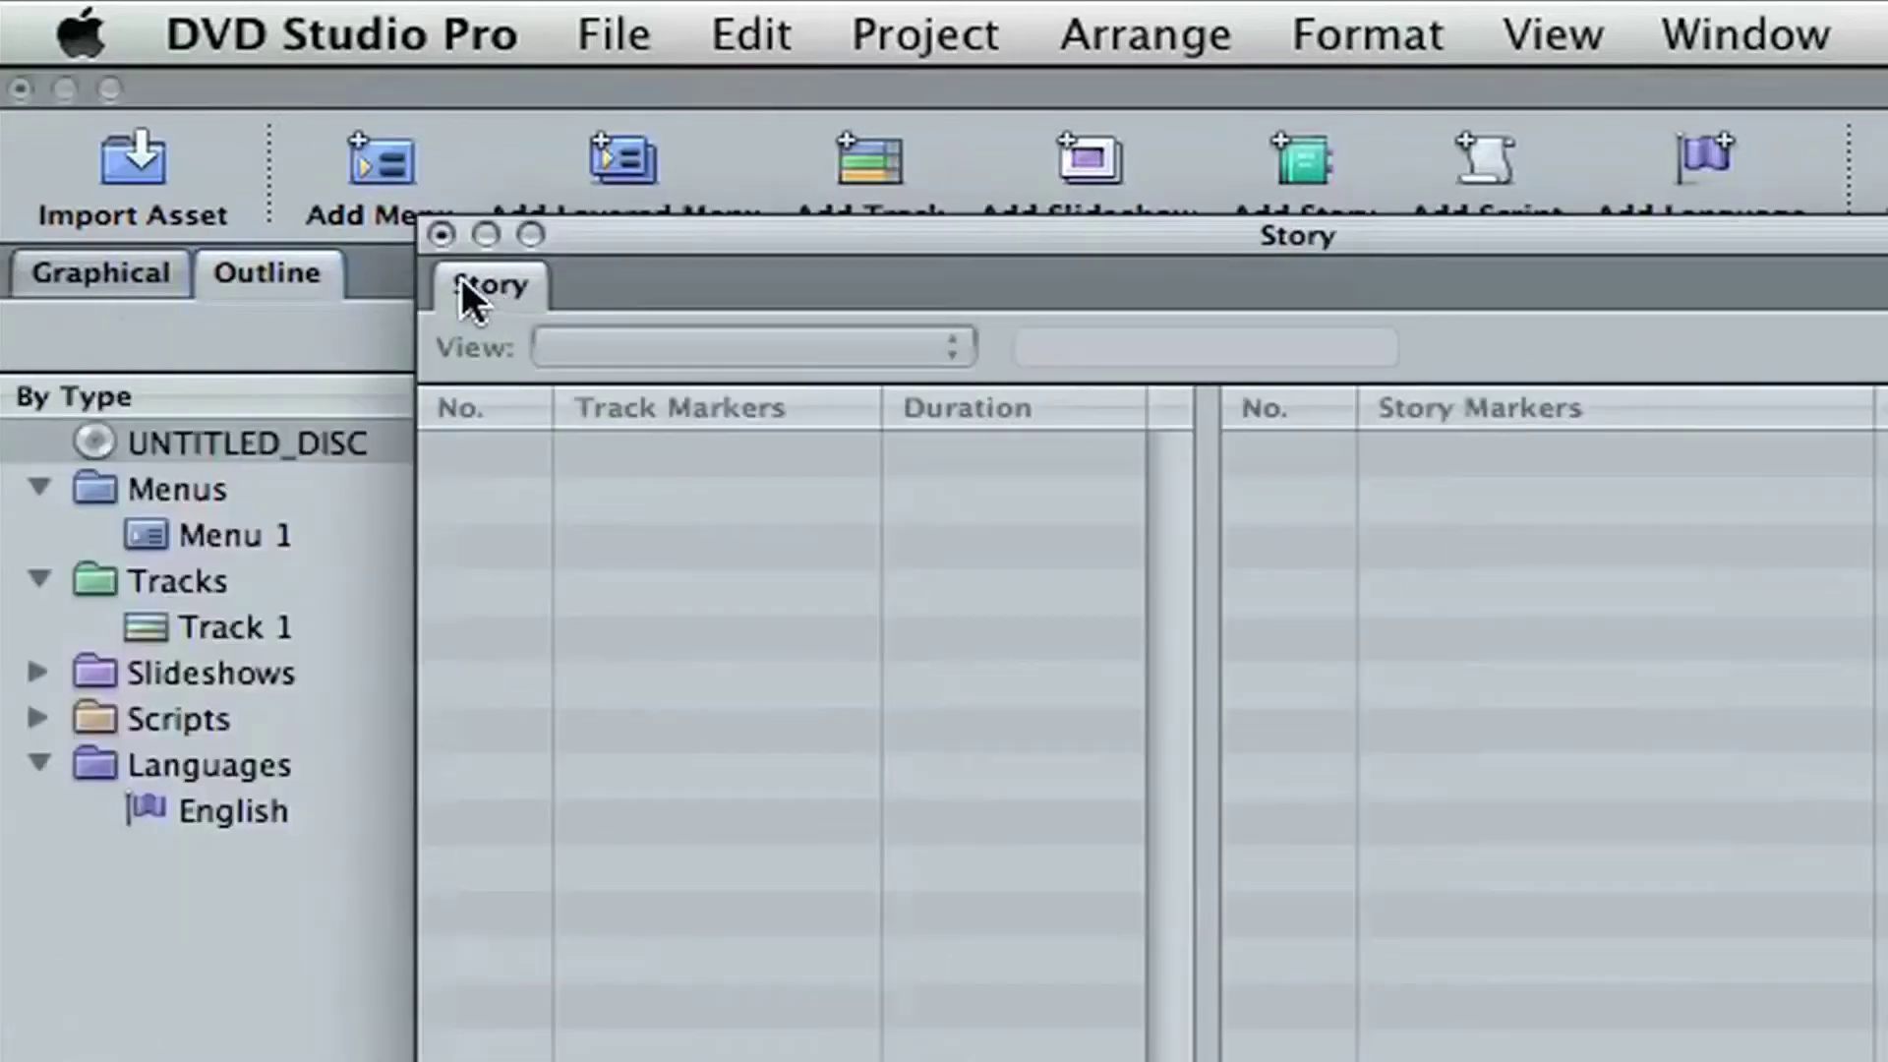
{"action": "left_click", "coordinate": [441, 234]}
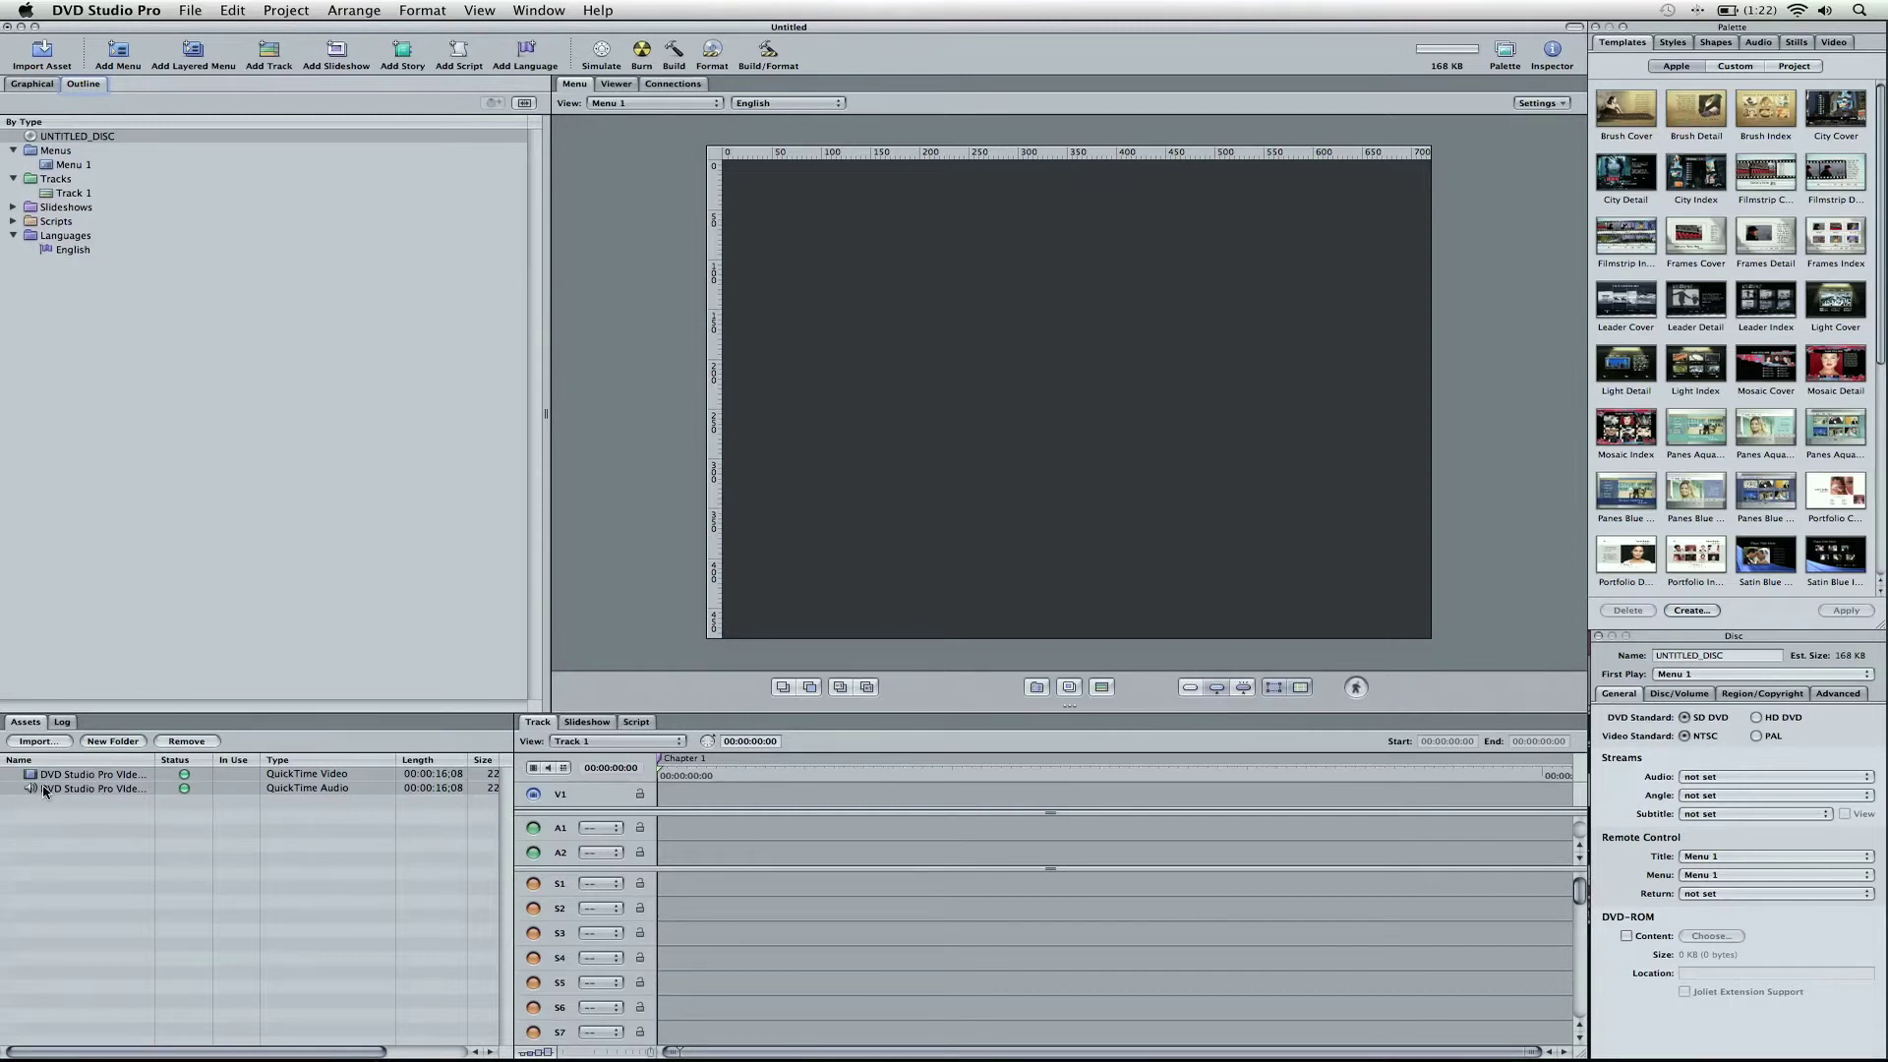
Drag the movie's QuickTime video and audio assets onto Track 1 in the Outline.
{"action": "left_click_drag", "start_coordinate": [44, 789], "coordinate": [57, 253]}
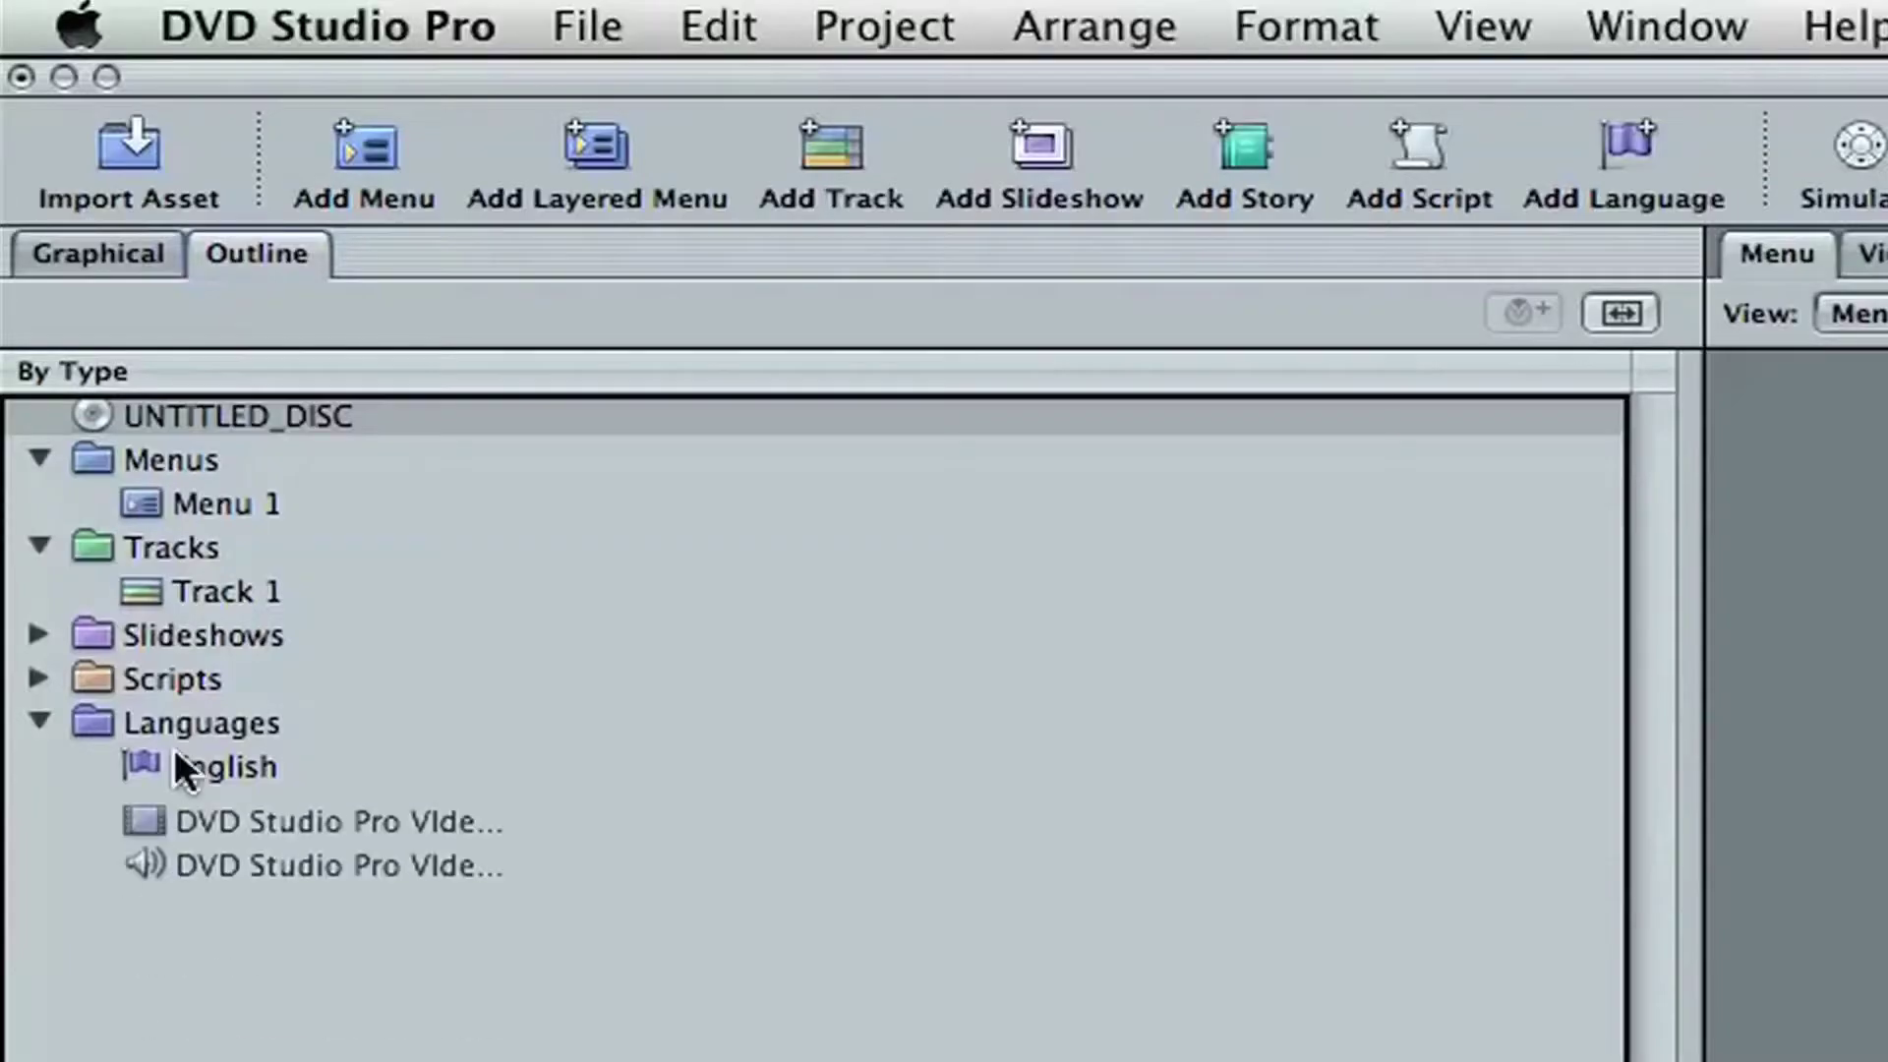
{"action": "left_click_drag", "start_coordinate": [181, 774], "coordinate": [187, 594]}
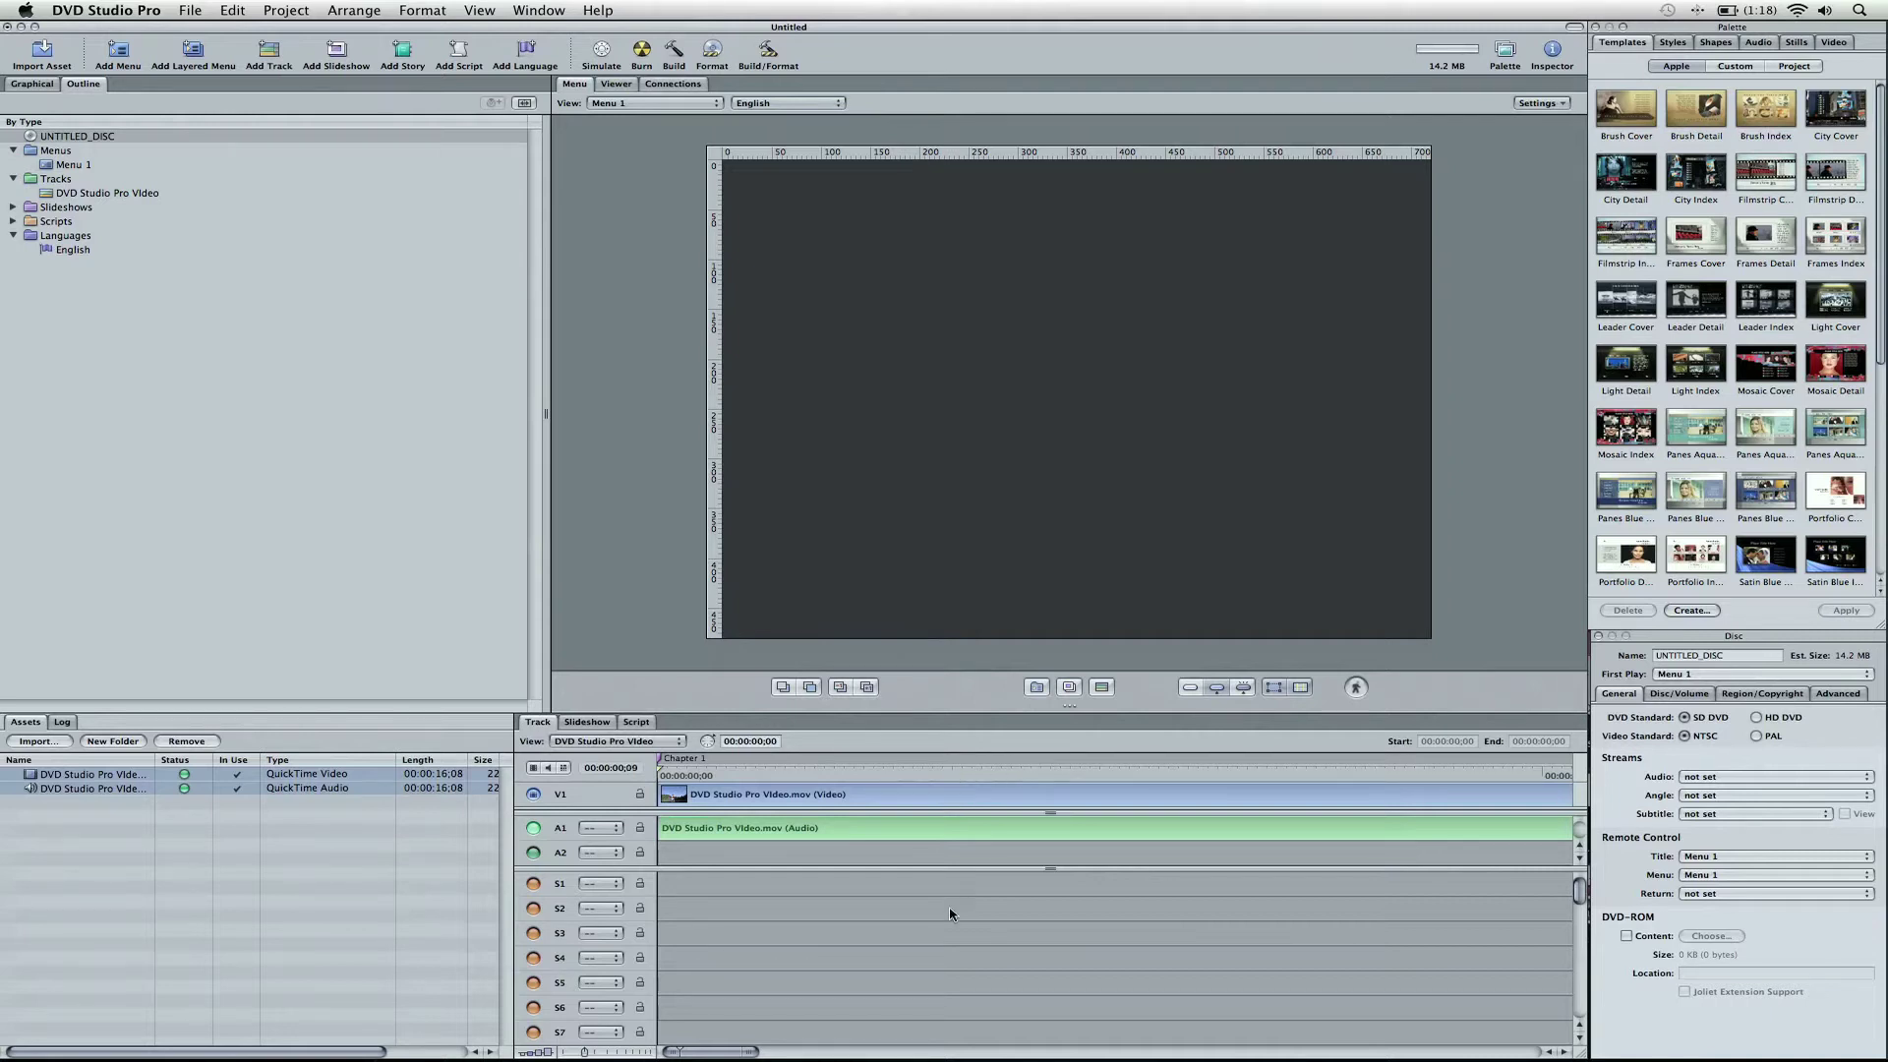
Add Chapter 2–5 markers at about 2.5s, 5.5s, 8.5s and 00:00:13;15.
{"action": "left_click", "coordinate": [758, 779]}
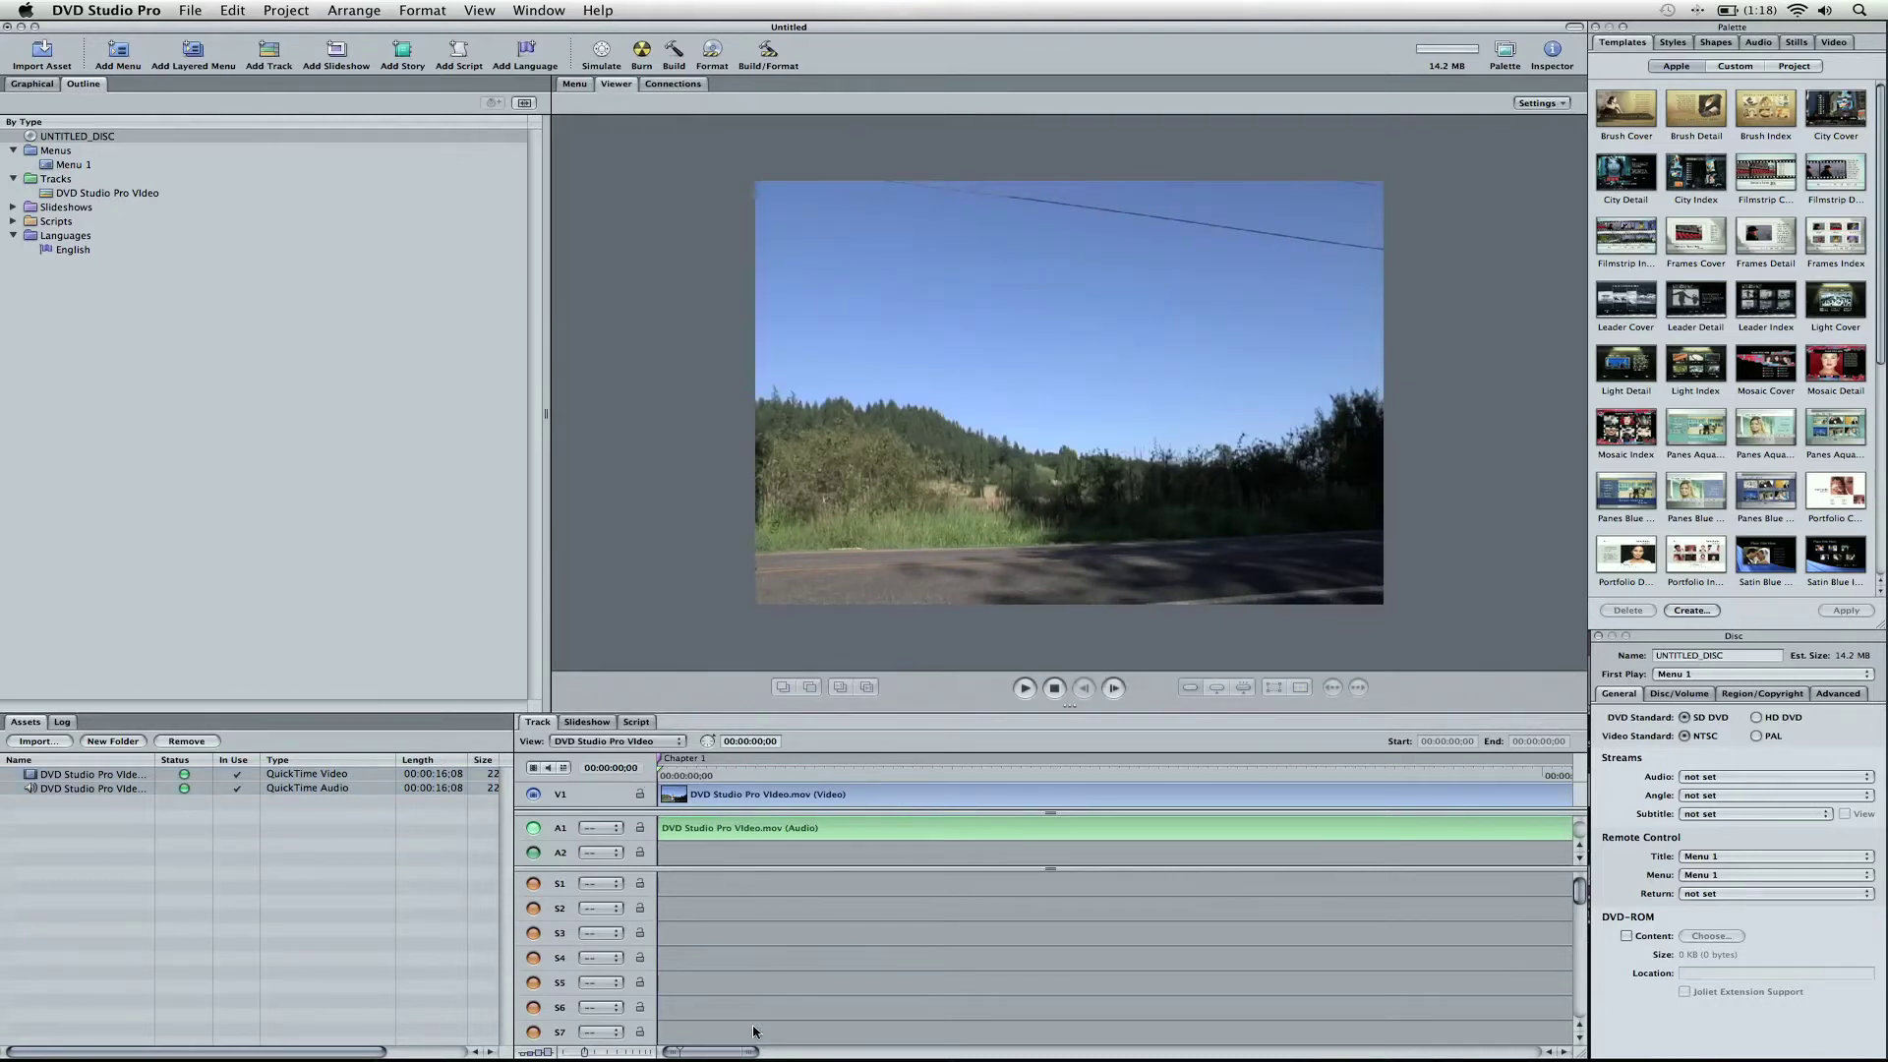
{"action": "left_click_drag", "start_coordinate": [755, 1051], "coordinate": [1228, 1054]}
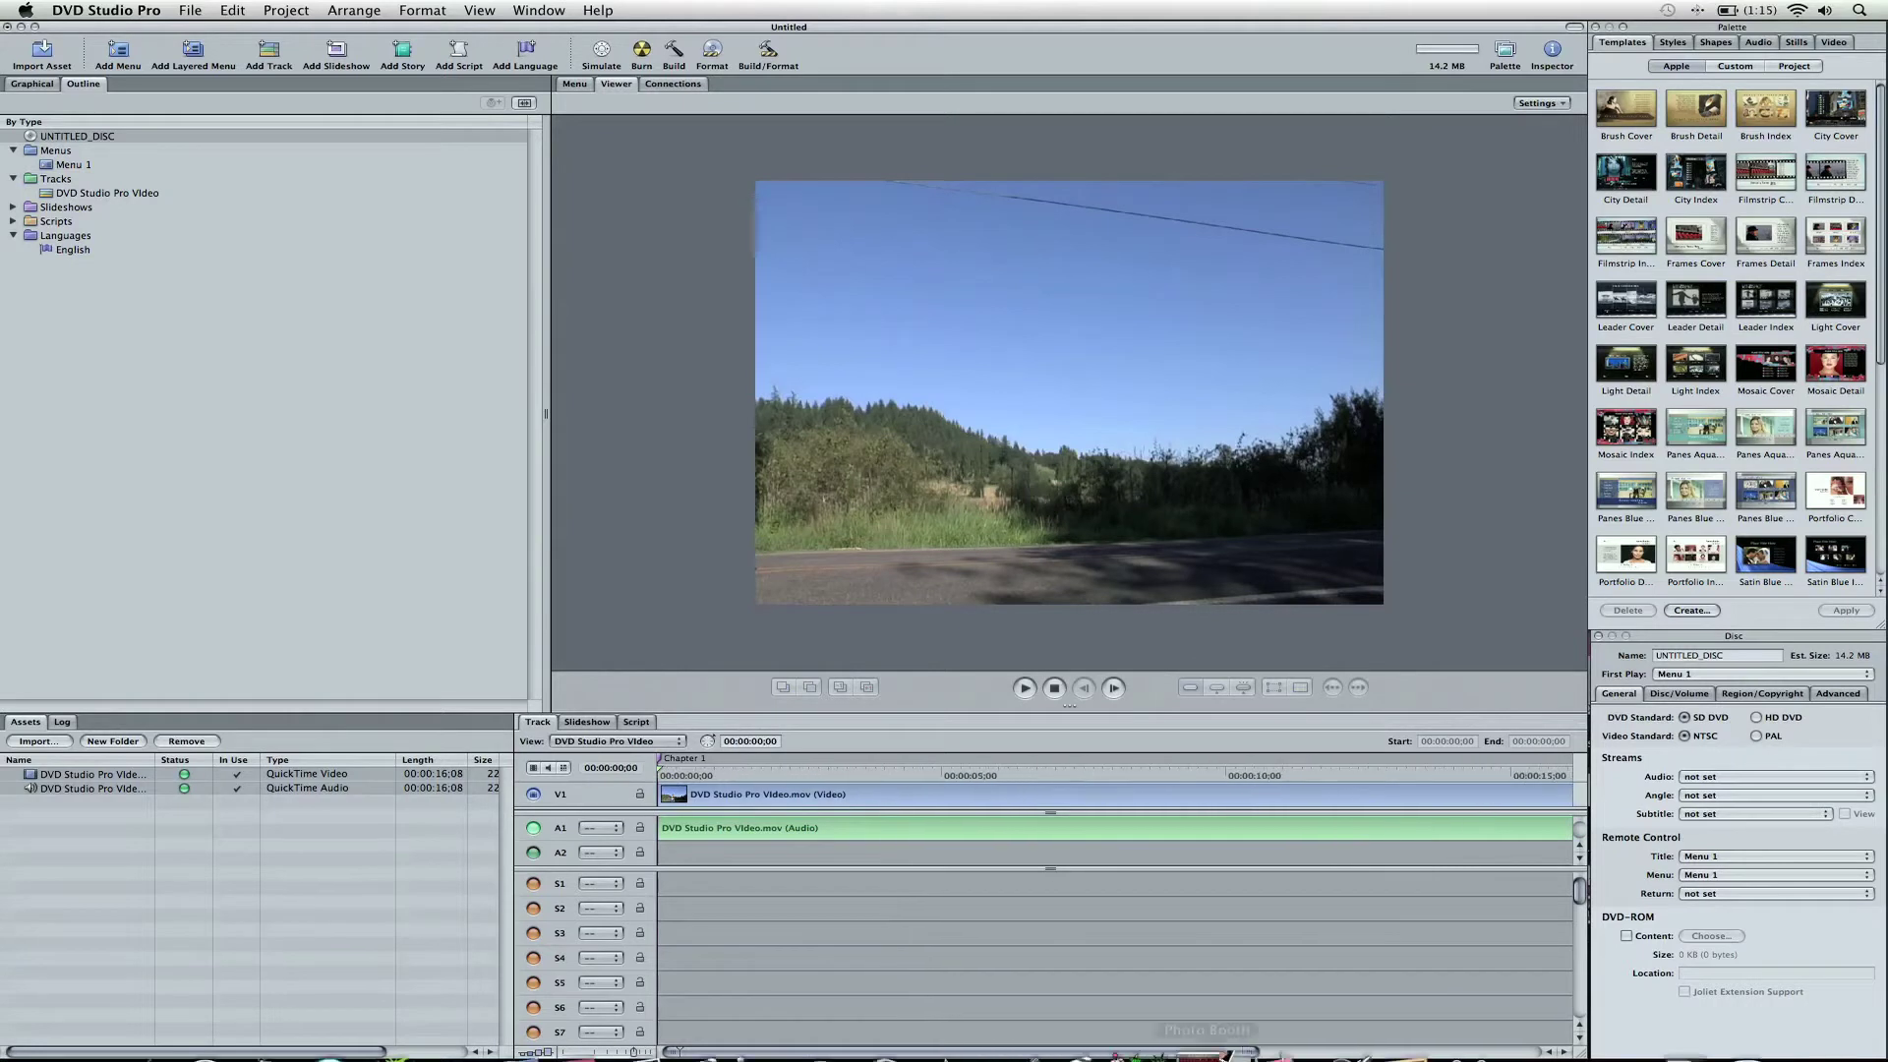
{"action": "left_click_drag", "start_coordinate": [633, 1052], "coordinate": [644, 1053]}
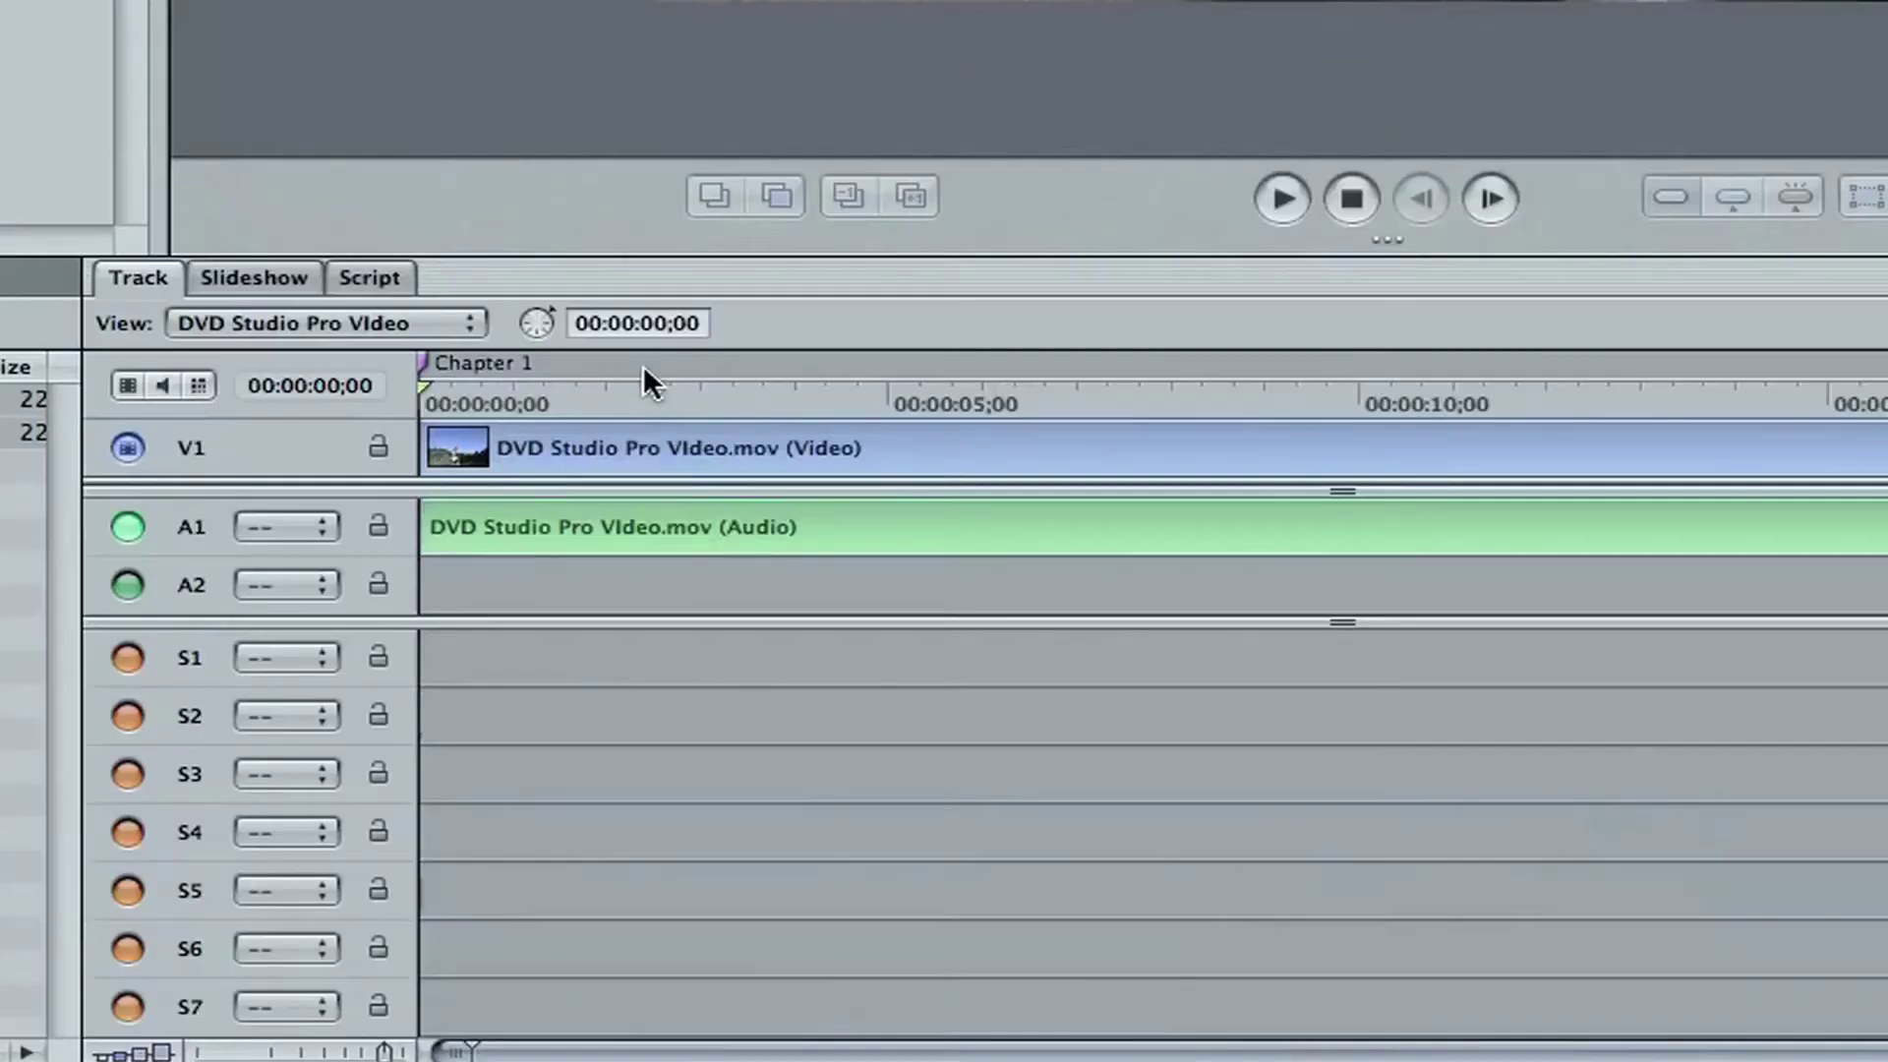
{"action": "left_click", "coordinate": [653, 366]}
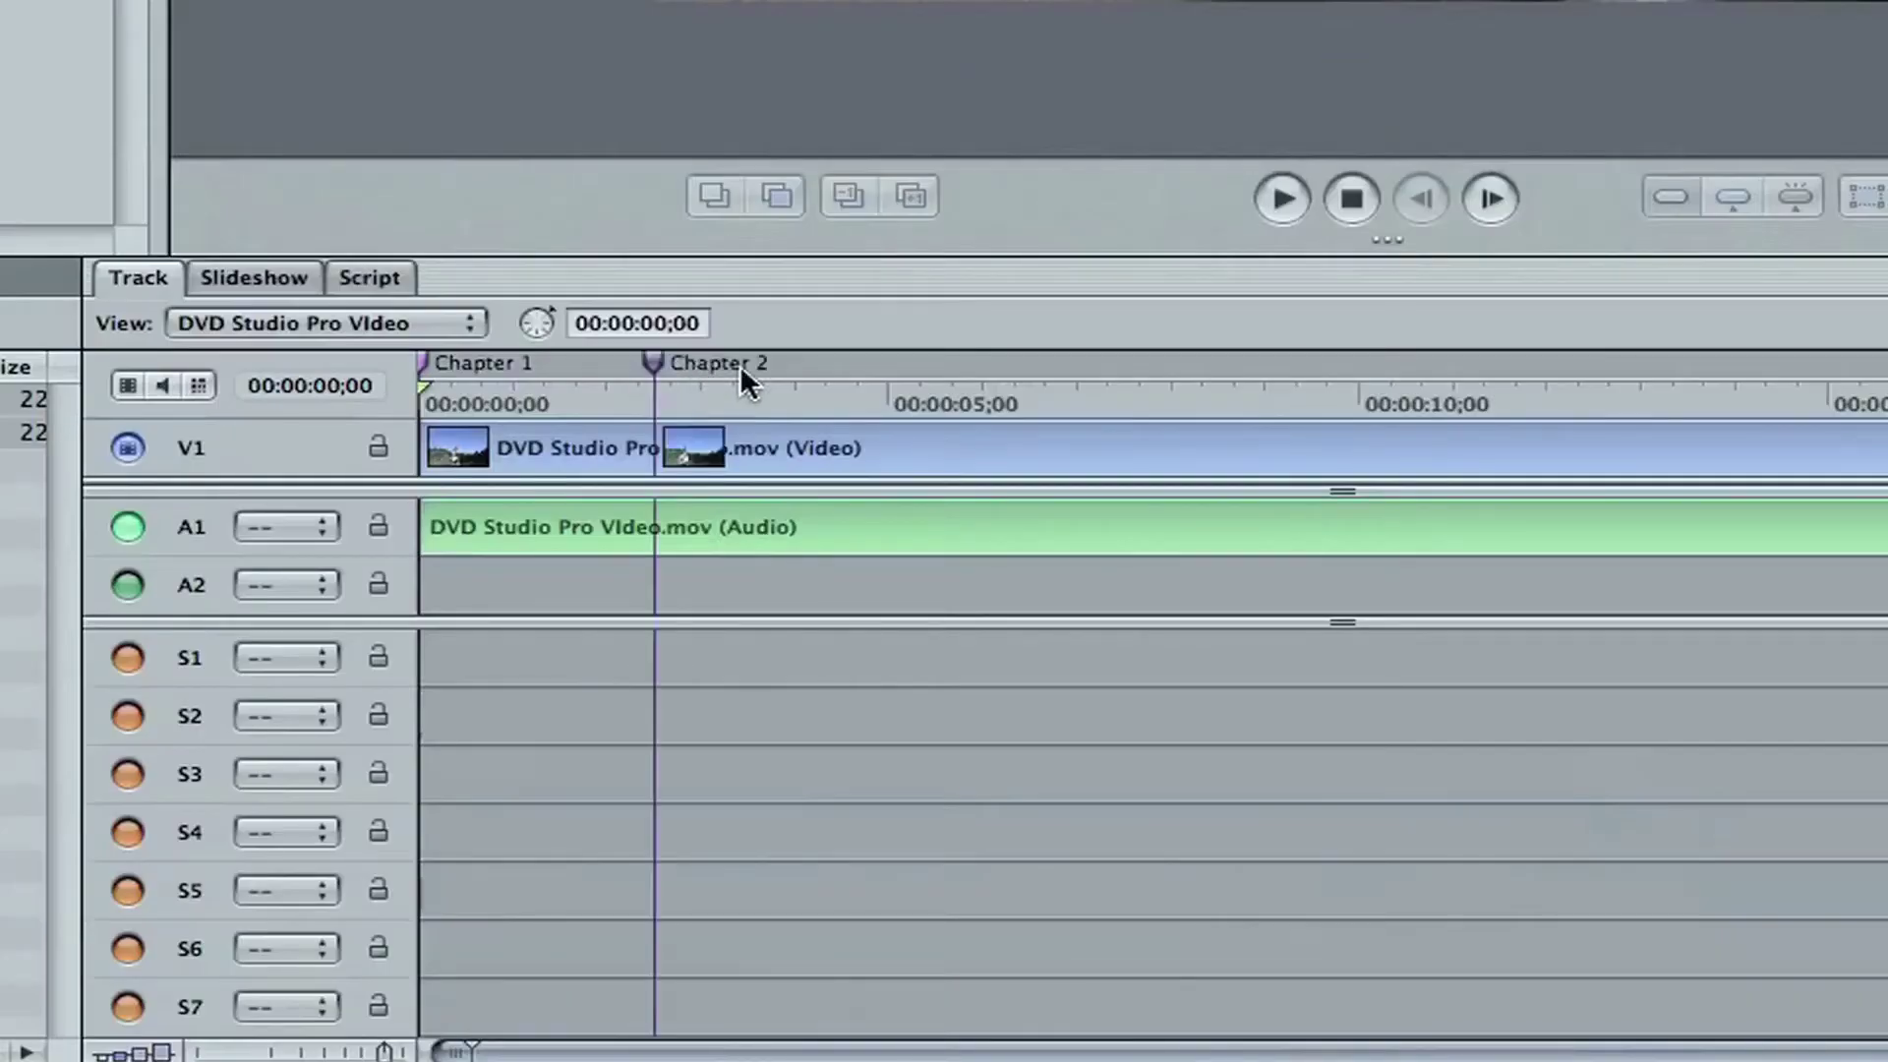
{"action": "left_click", "coordinate": [966, 368]}
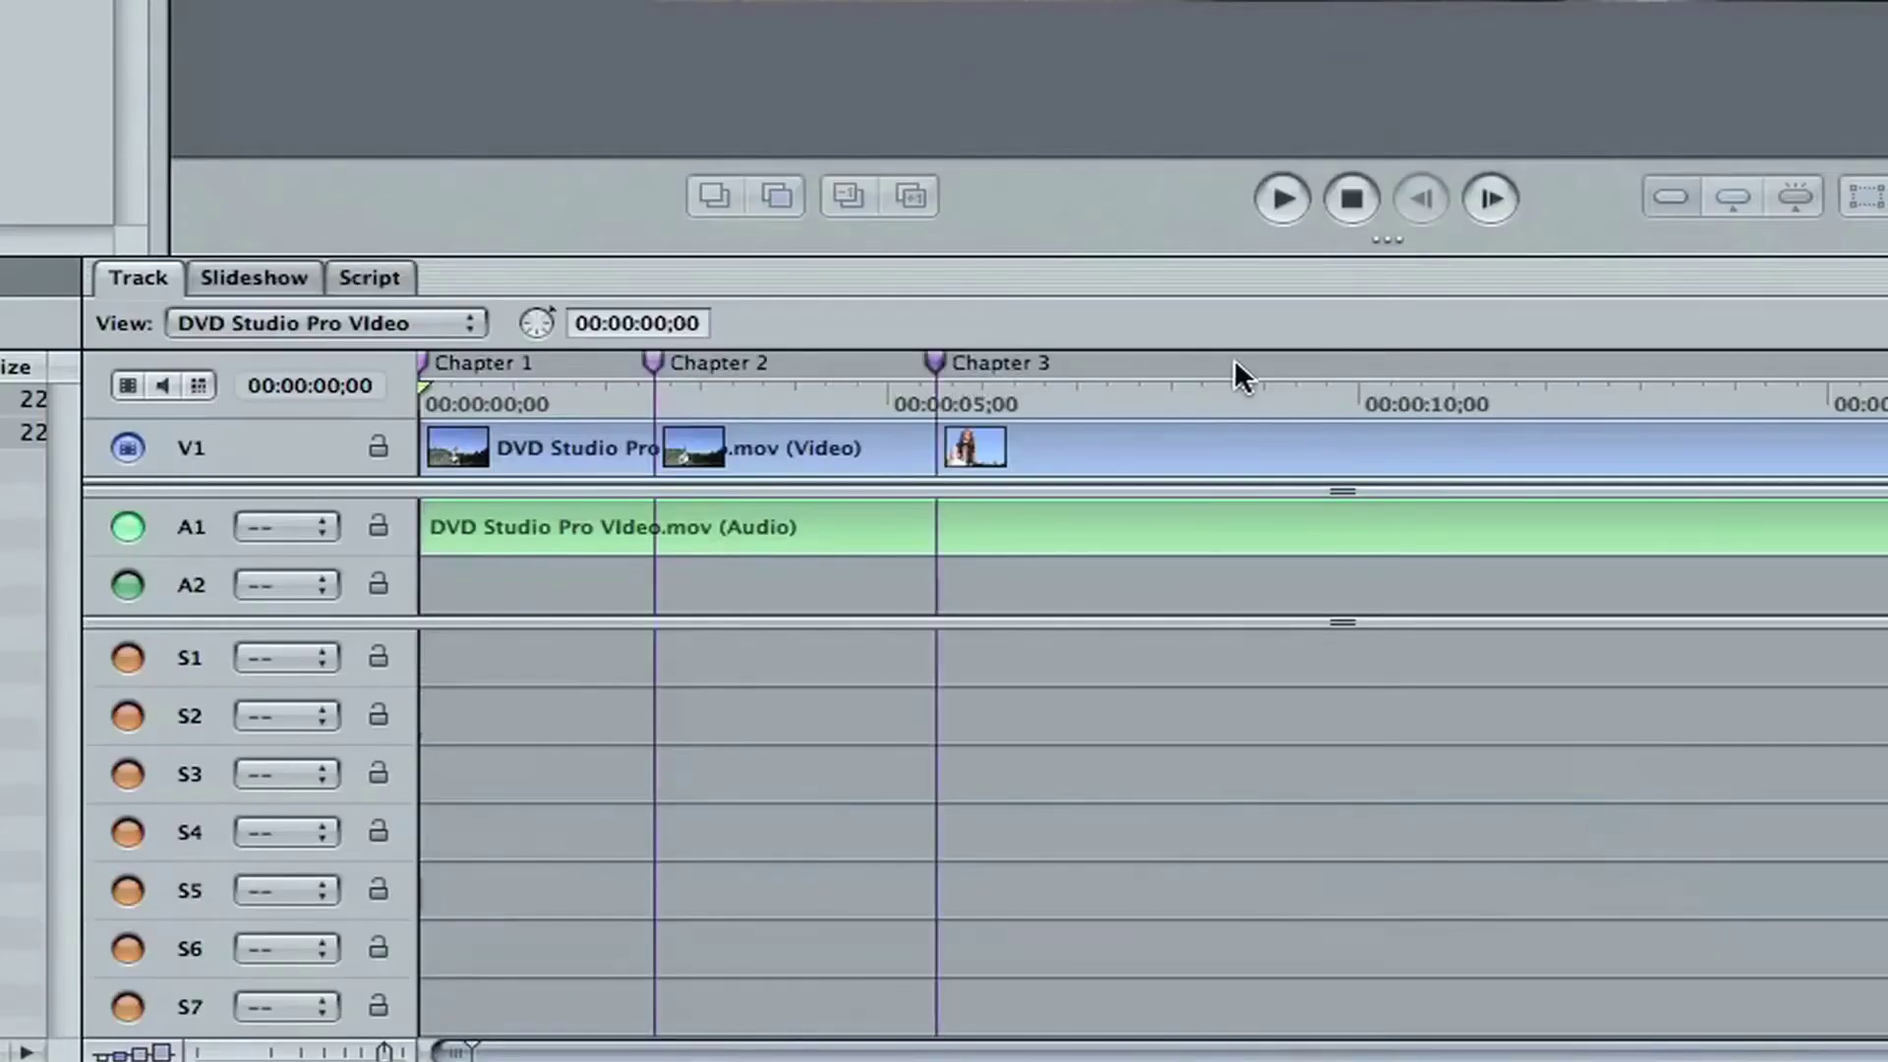
{"action": "left_click", "coordinate": [1502, 362]}
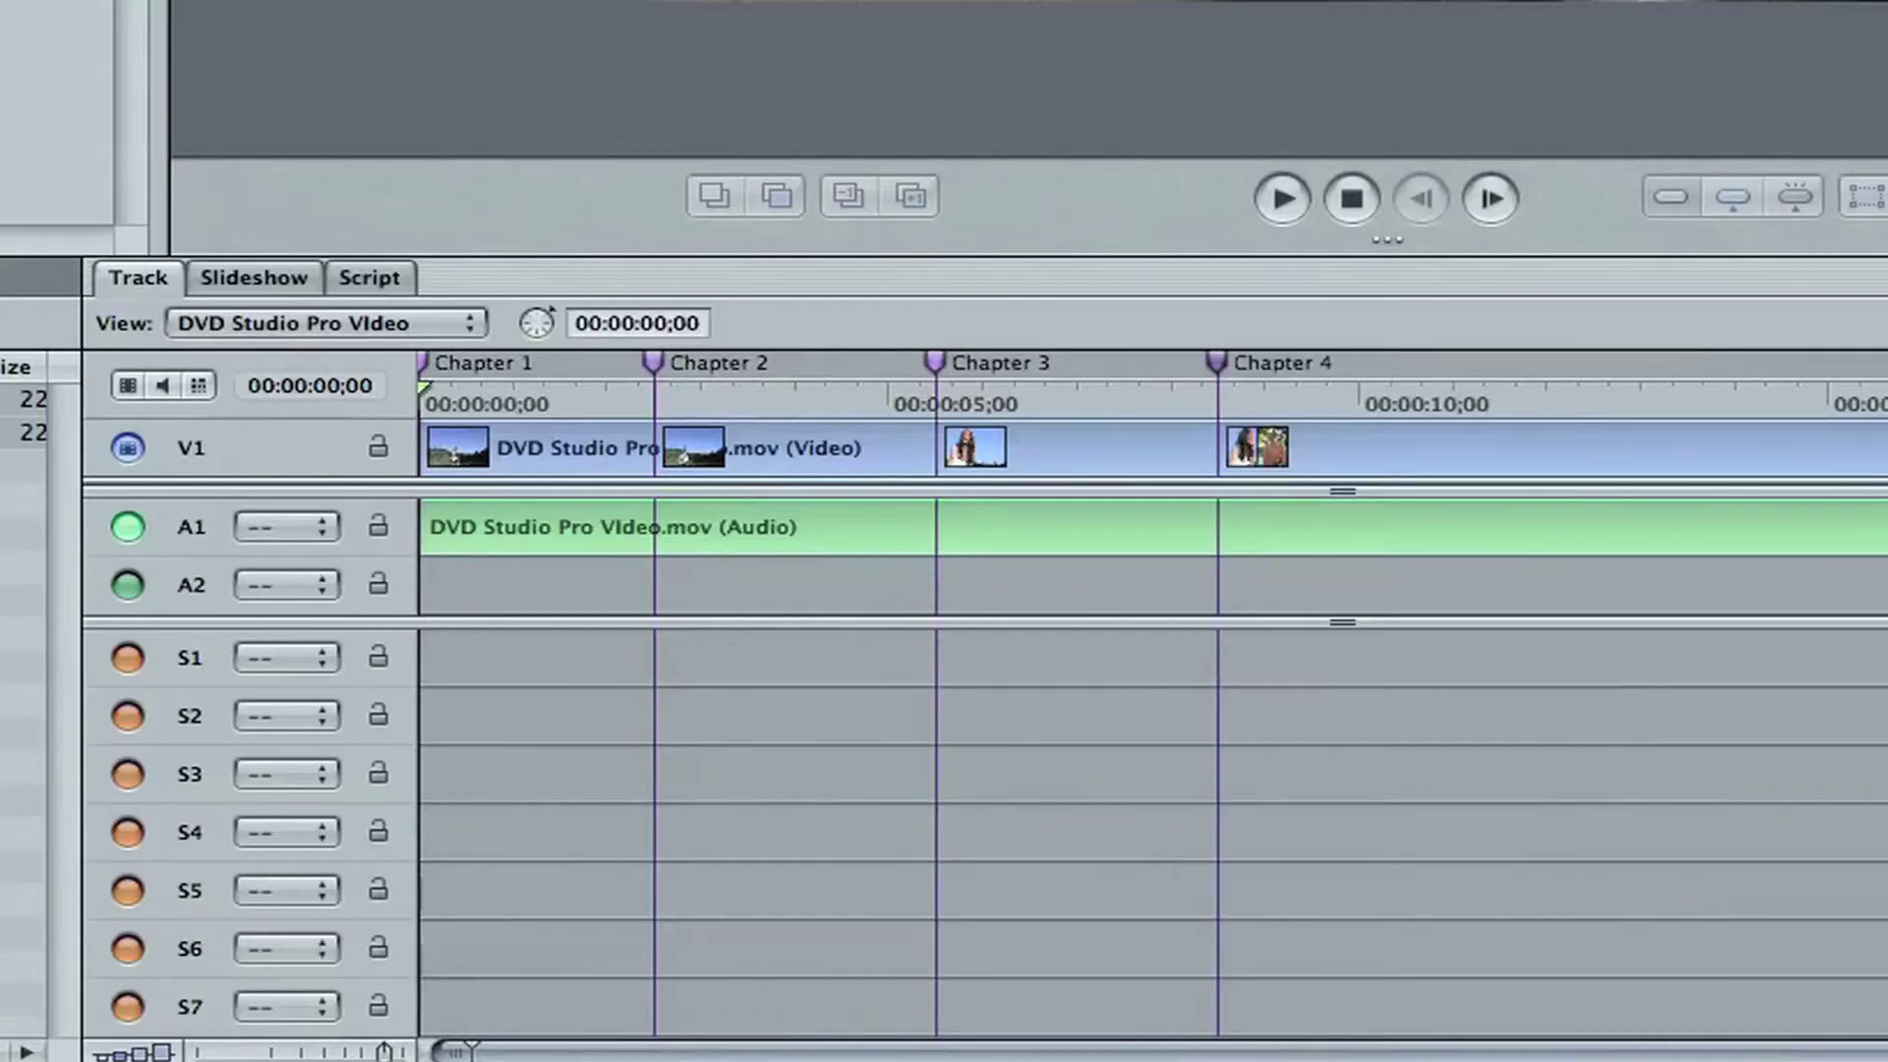
{"action": "left_click", "coordinate": [1667, 362]}
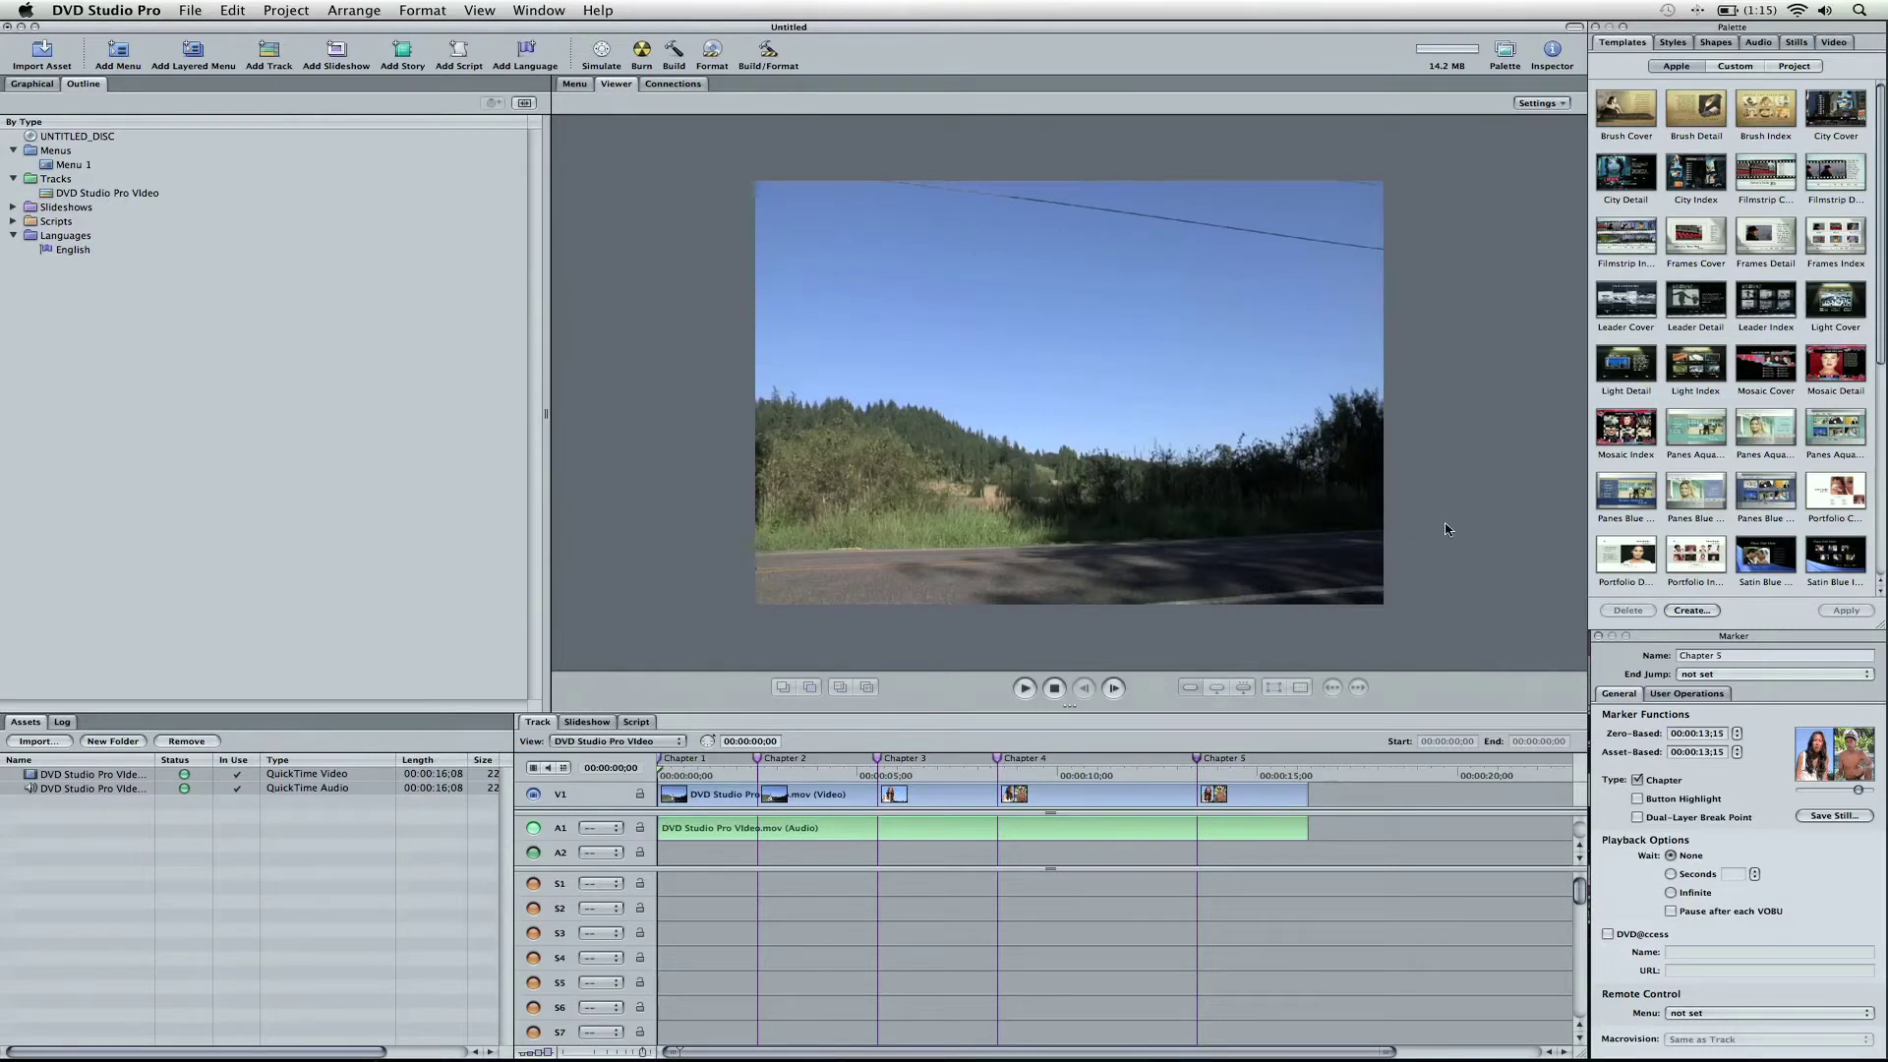
Set the DVD Studio Pro Video track's Display Mode to 16:9 Pan-Scan in the Inspector.
{"action": "left_click", "coordinate": [120, 193]}
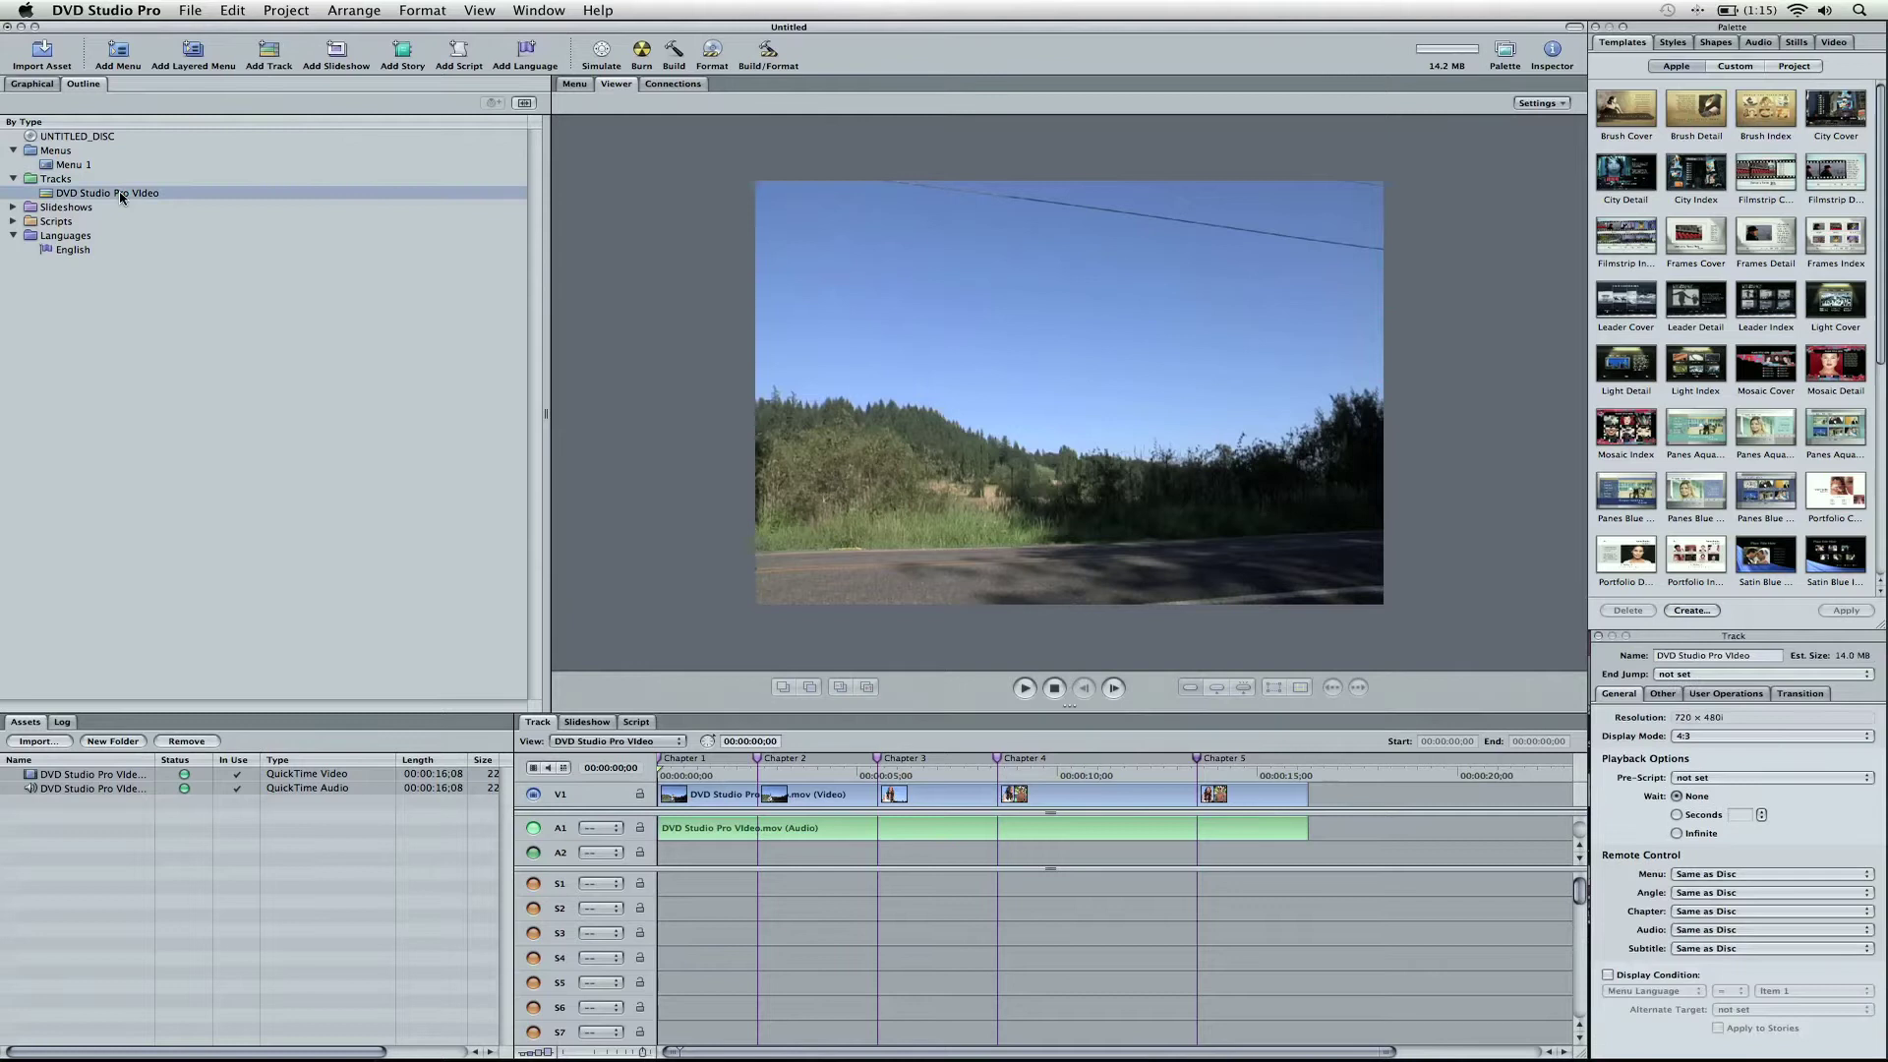
{"action": "left_click", "coordinate": [1706, 738]}
{"action": "left_click", "coordinate": [1706, 751]}
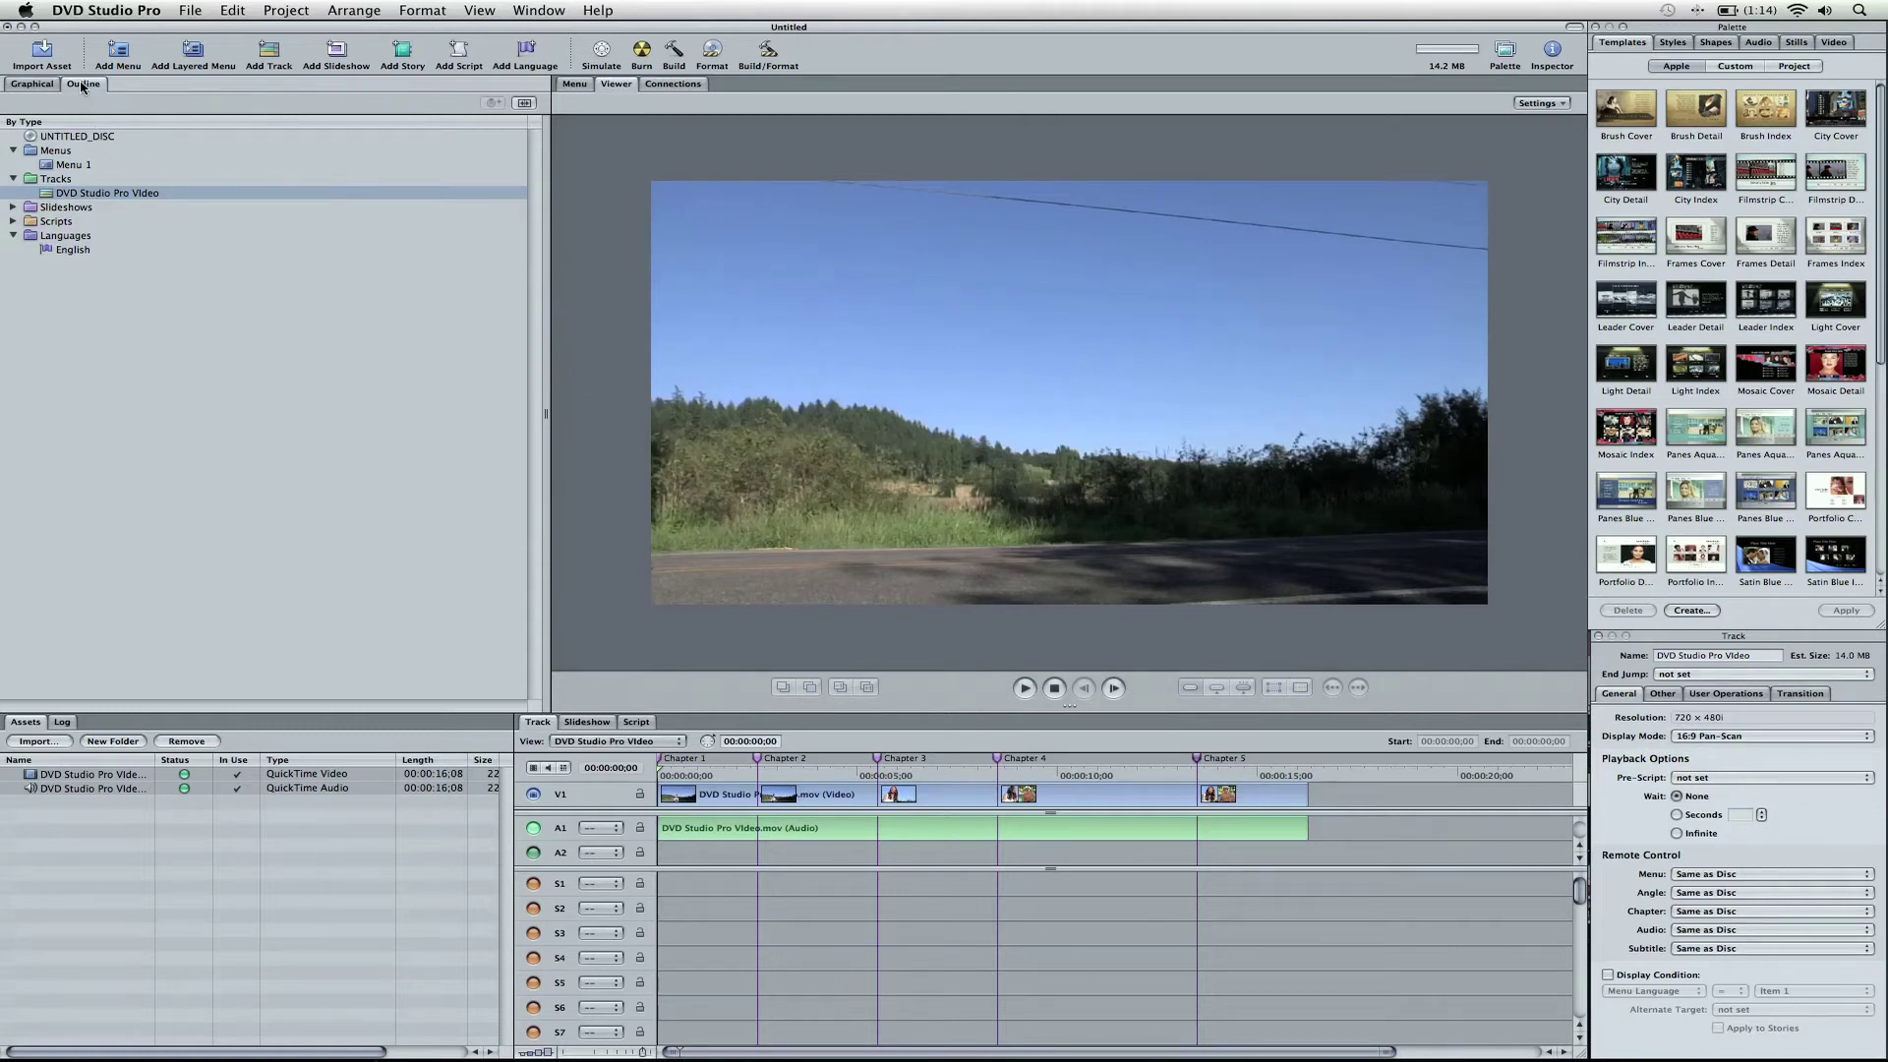
{"action": "left_click", "coordinate": [75, 137]}
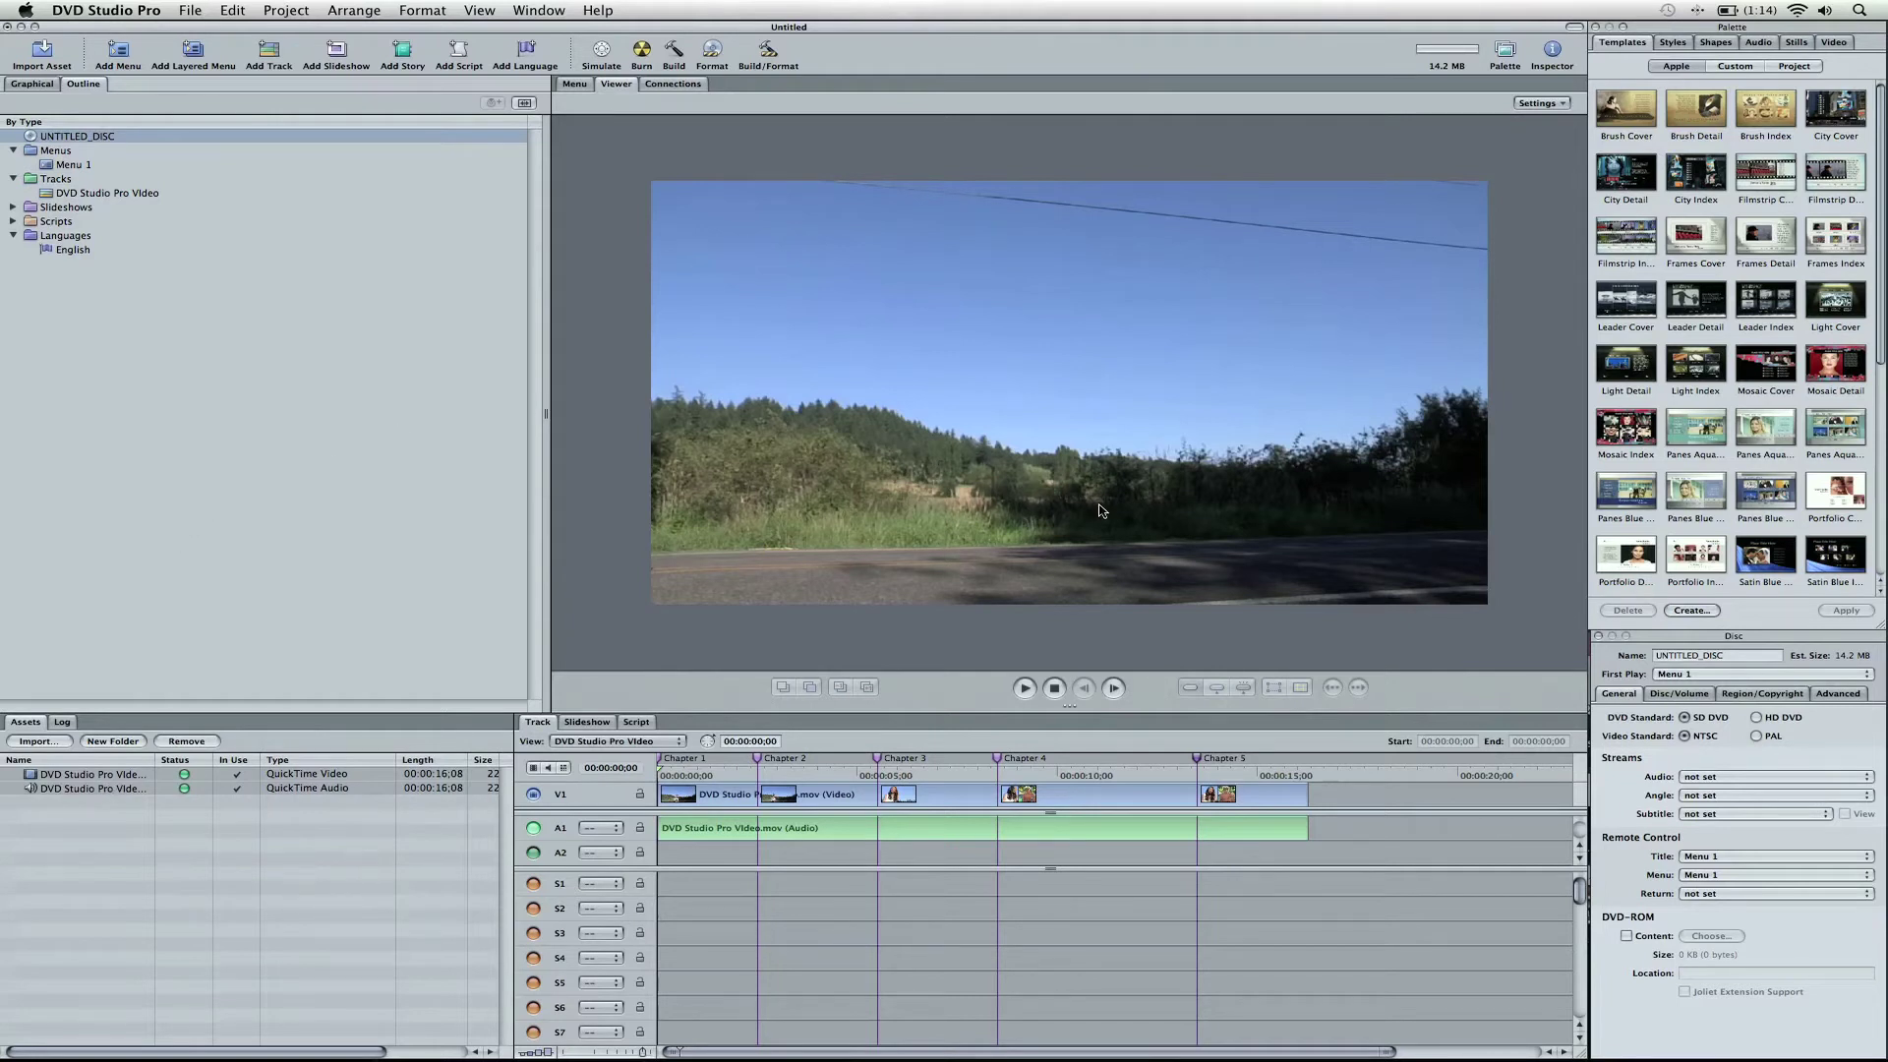
Close the disc settings and templates palette, then reopen the Palette and Disc inspector.
{"action": "left_click", "coordinate": [1599, 636]}
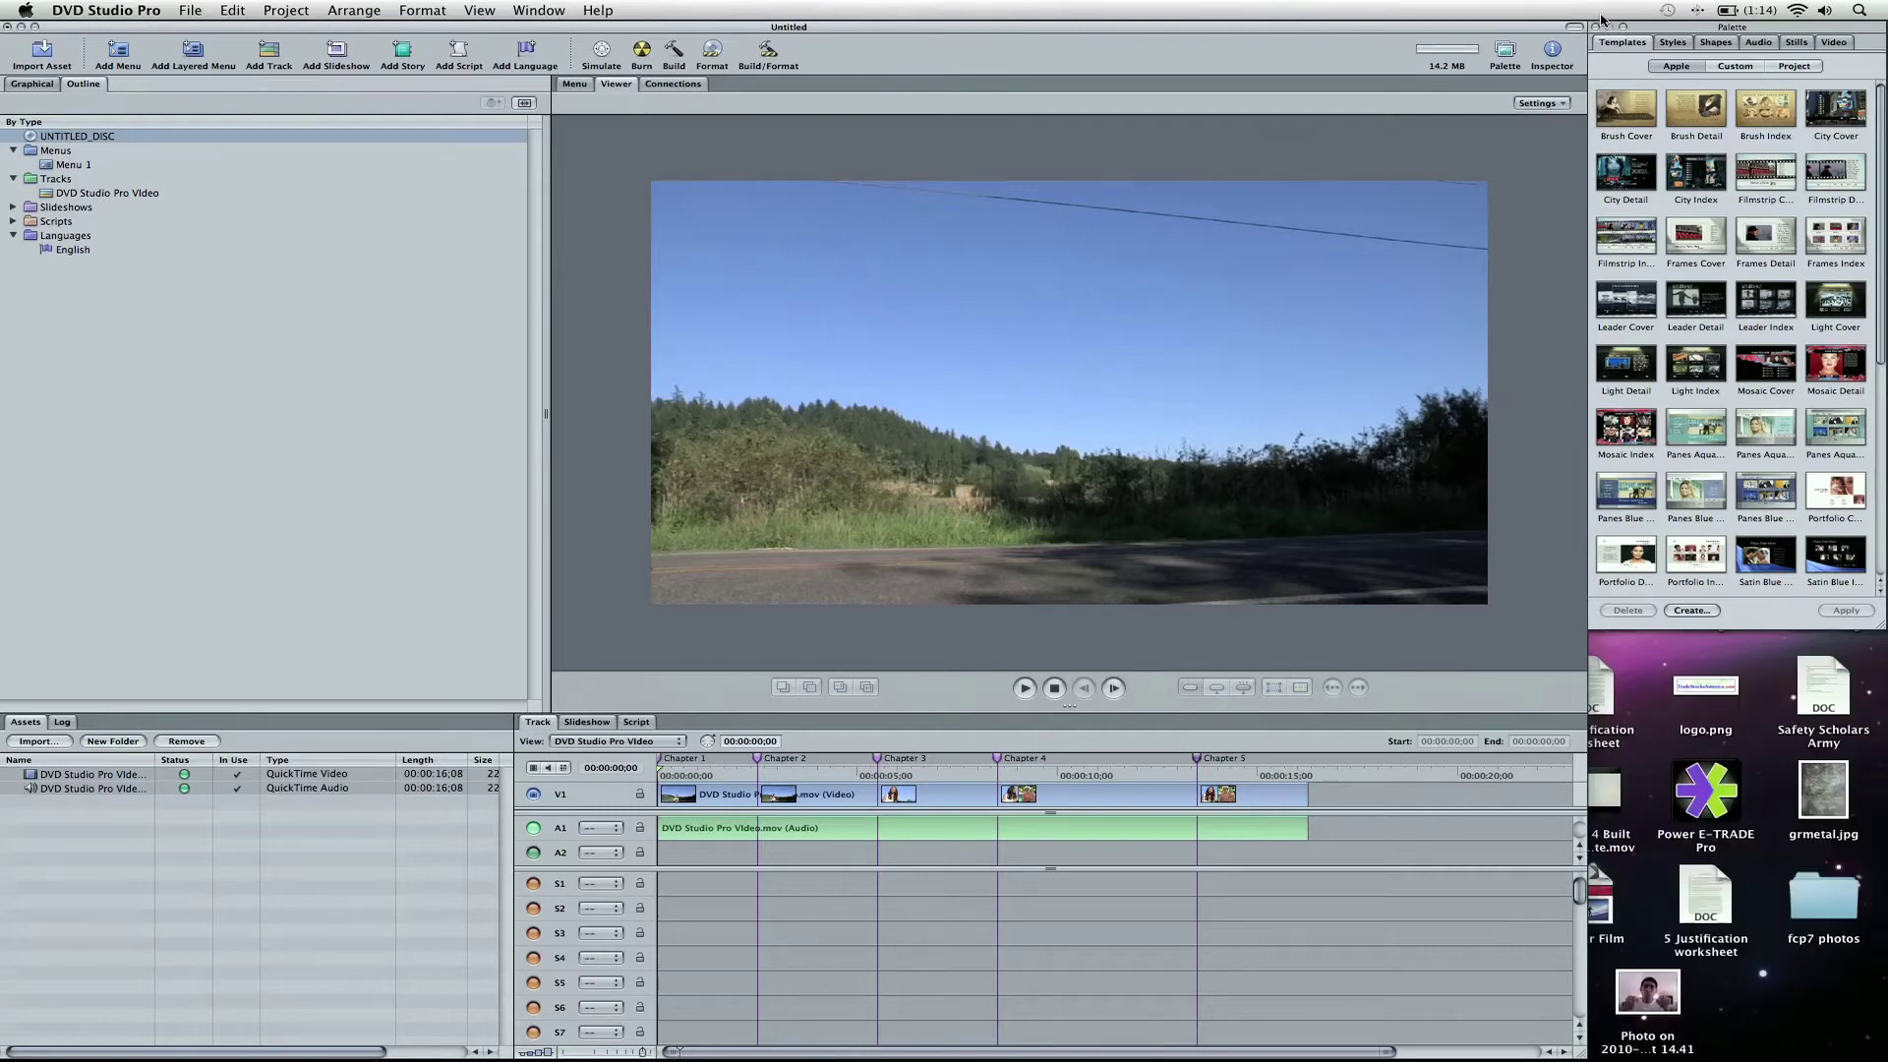
{"action": "left_click", "coordinate": [1597, 27]}
{"action": "left_click", "coordinate": [609, 169]}
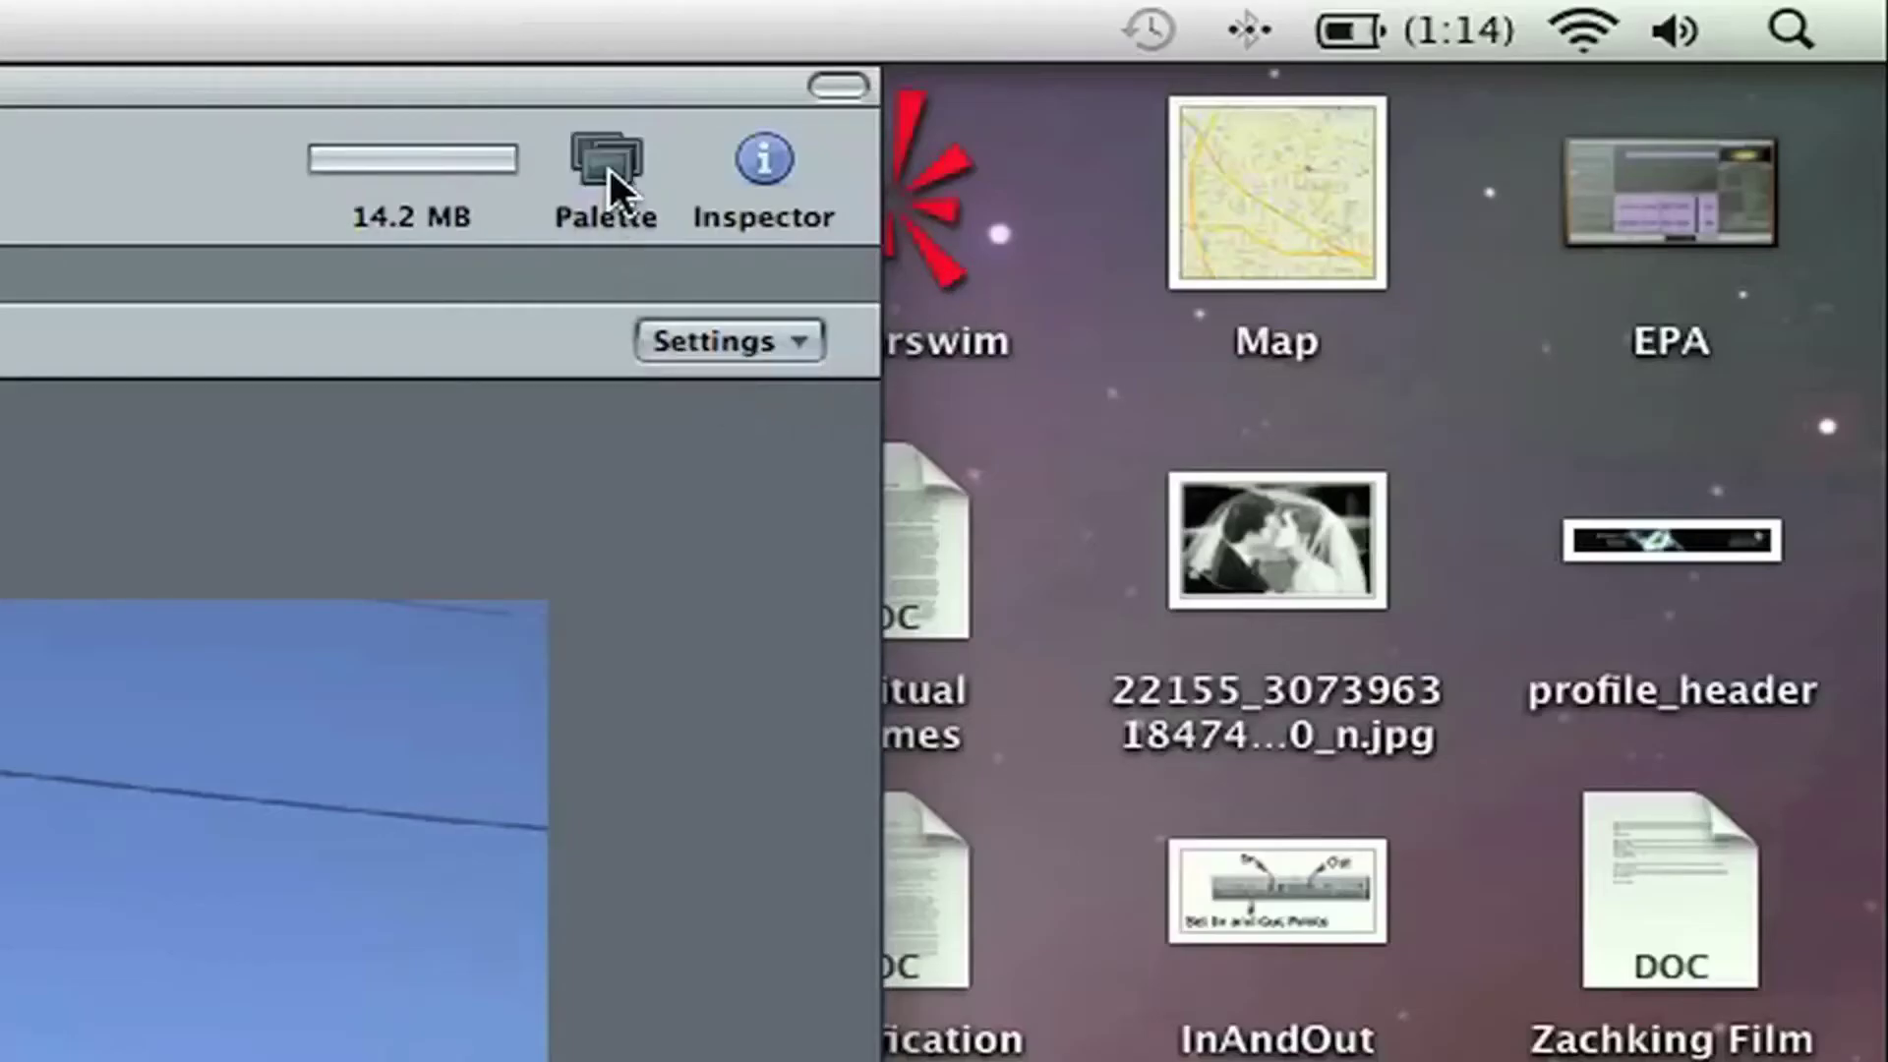
{"action": "left_click", "coordinate": [764, 161]}
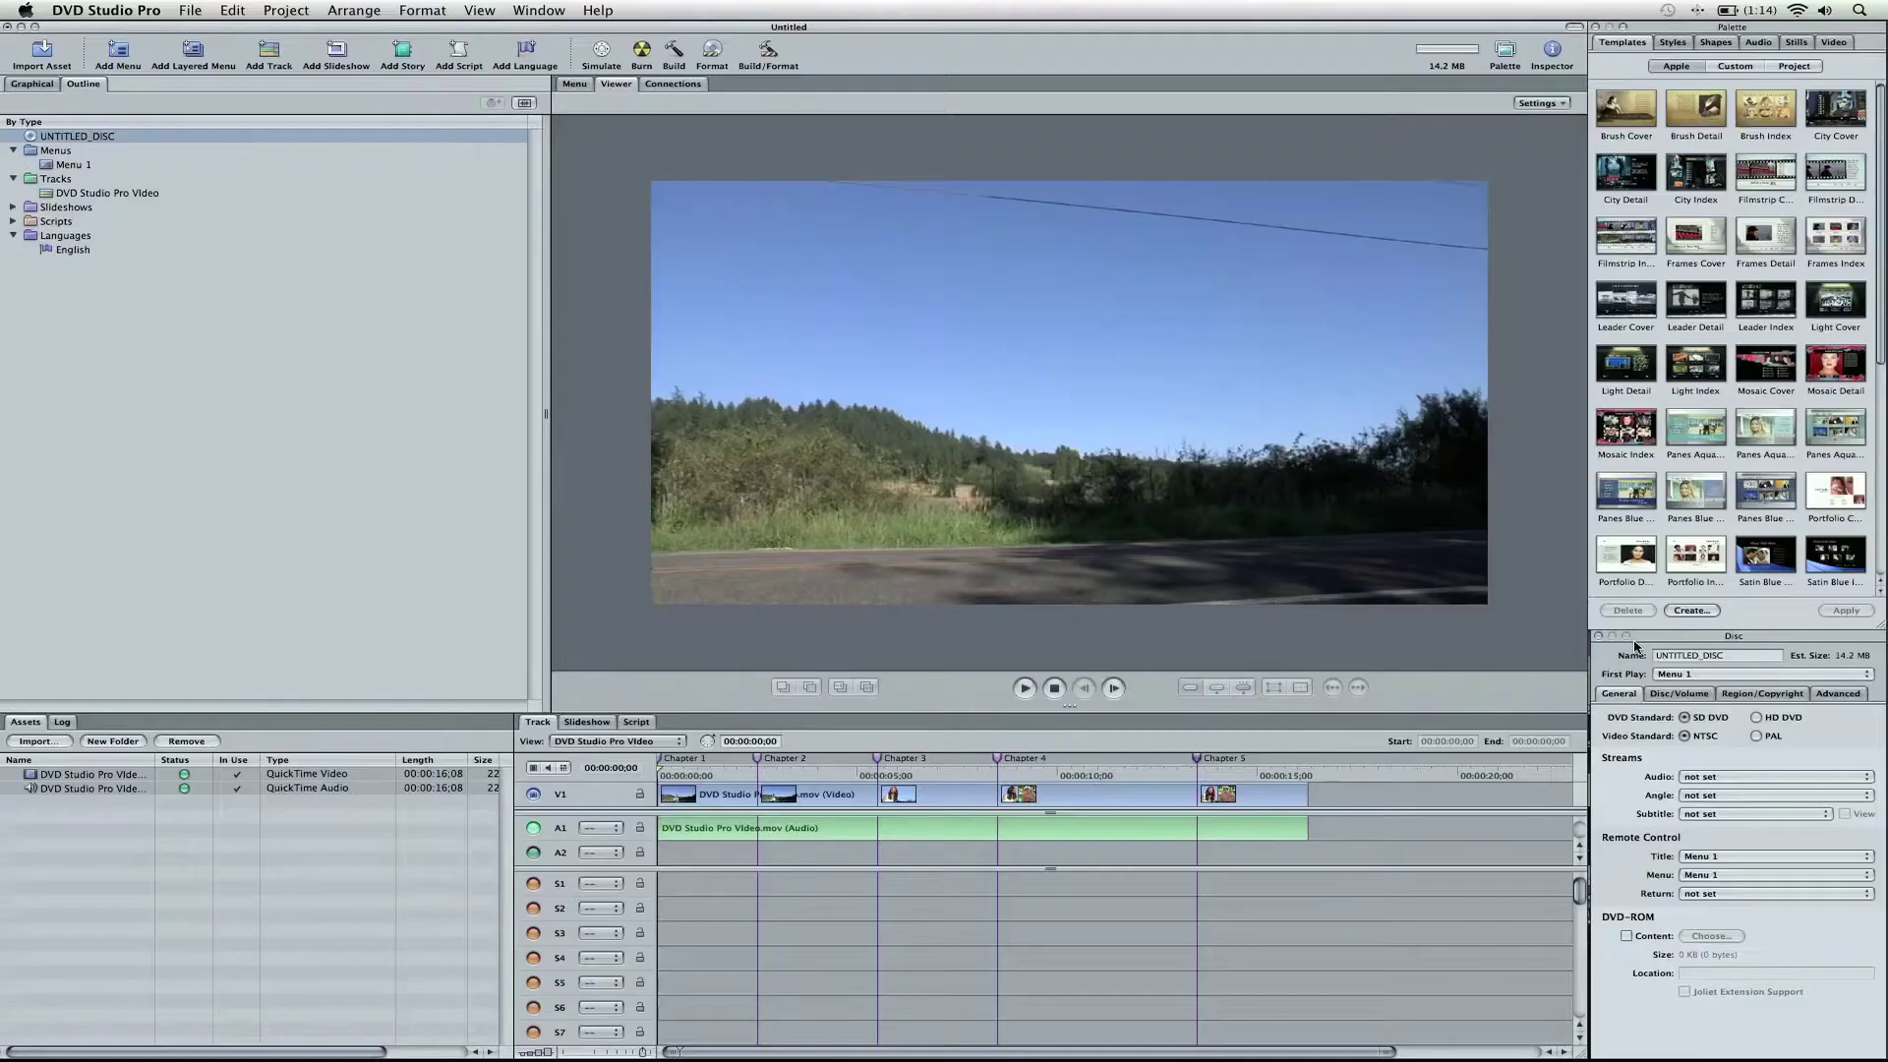
Rename the disc to ZACH_MOVIE in the Disc inspector.
{"action": "left_click", "coordinate": [1683, 656]}
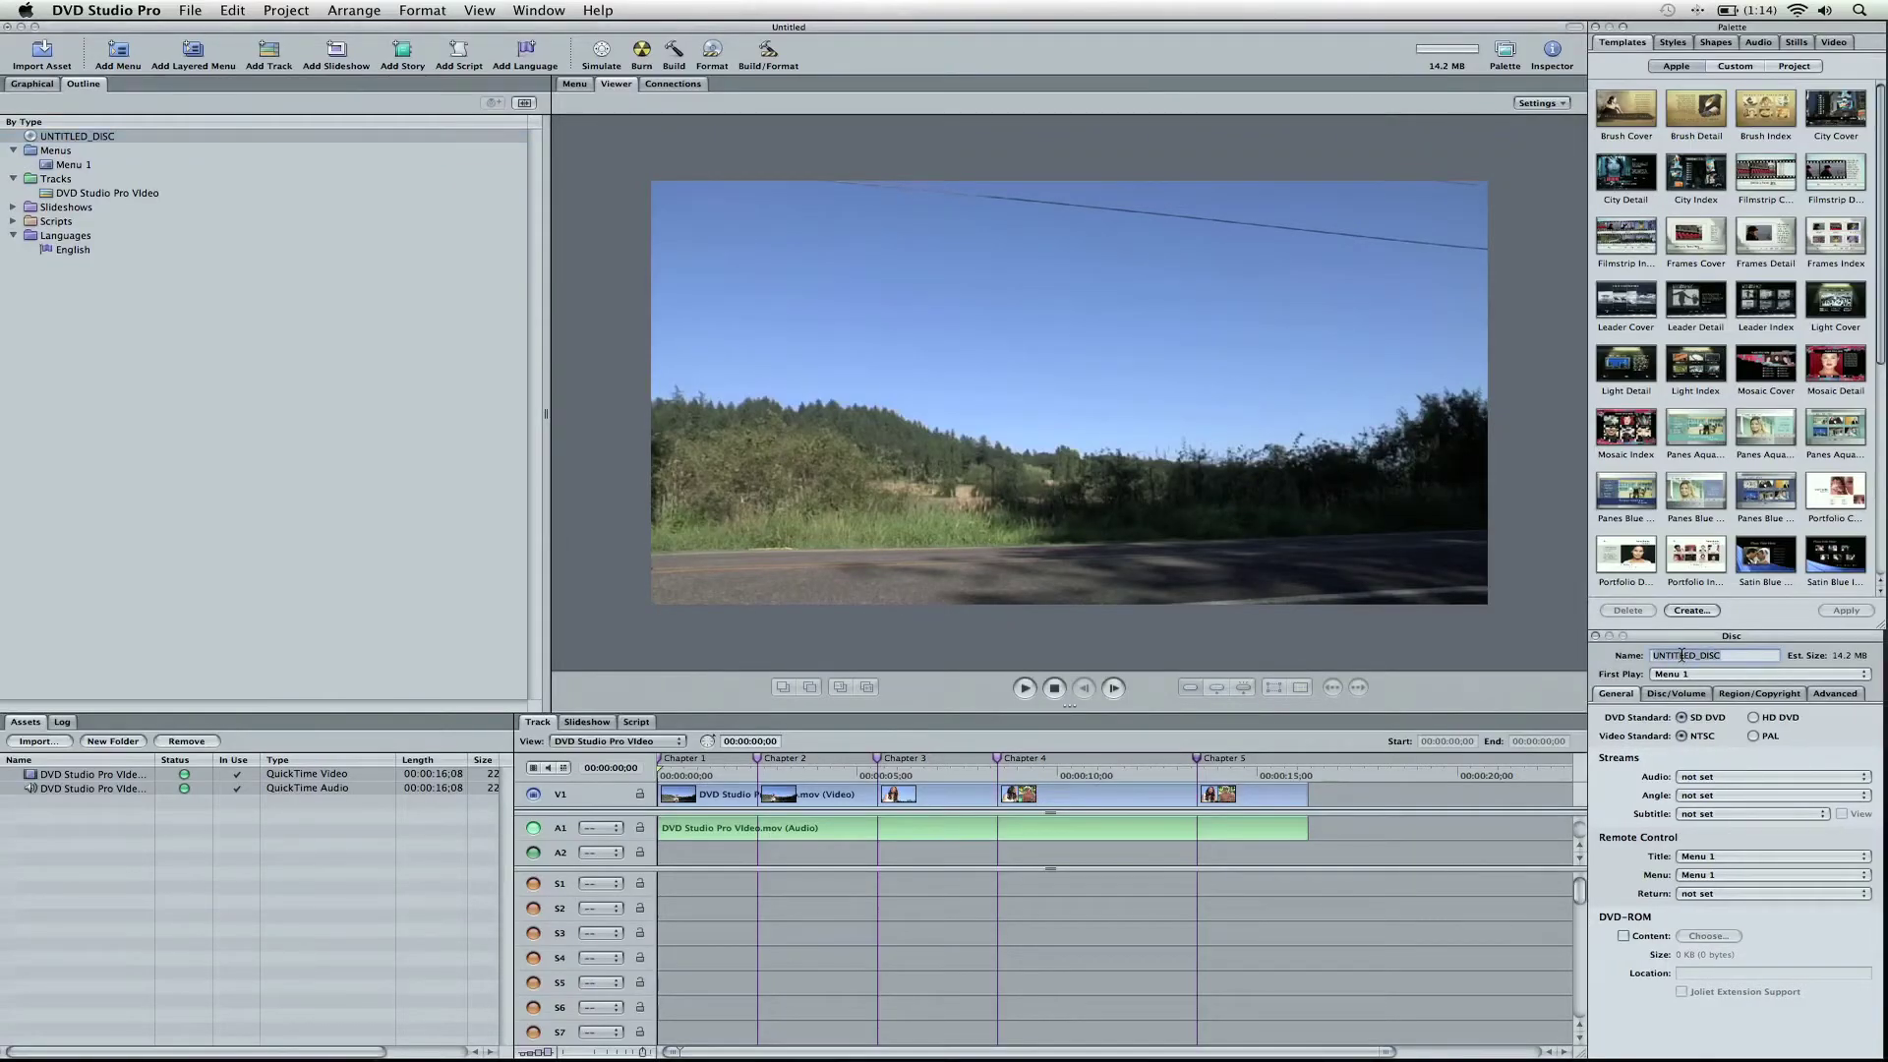
{"action": "type", "text": "ZACH_MOVIE"}
{"action": "left_click", "coordinate": [121, 138]}
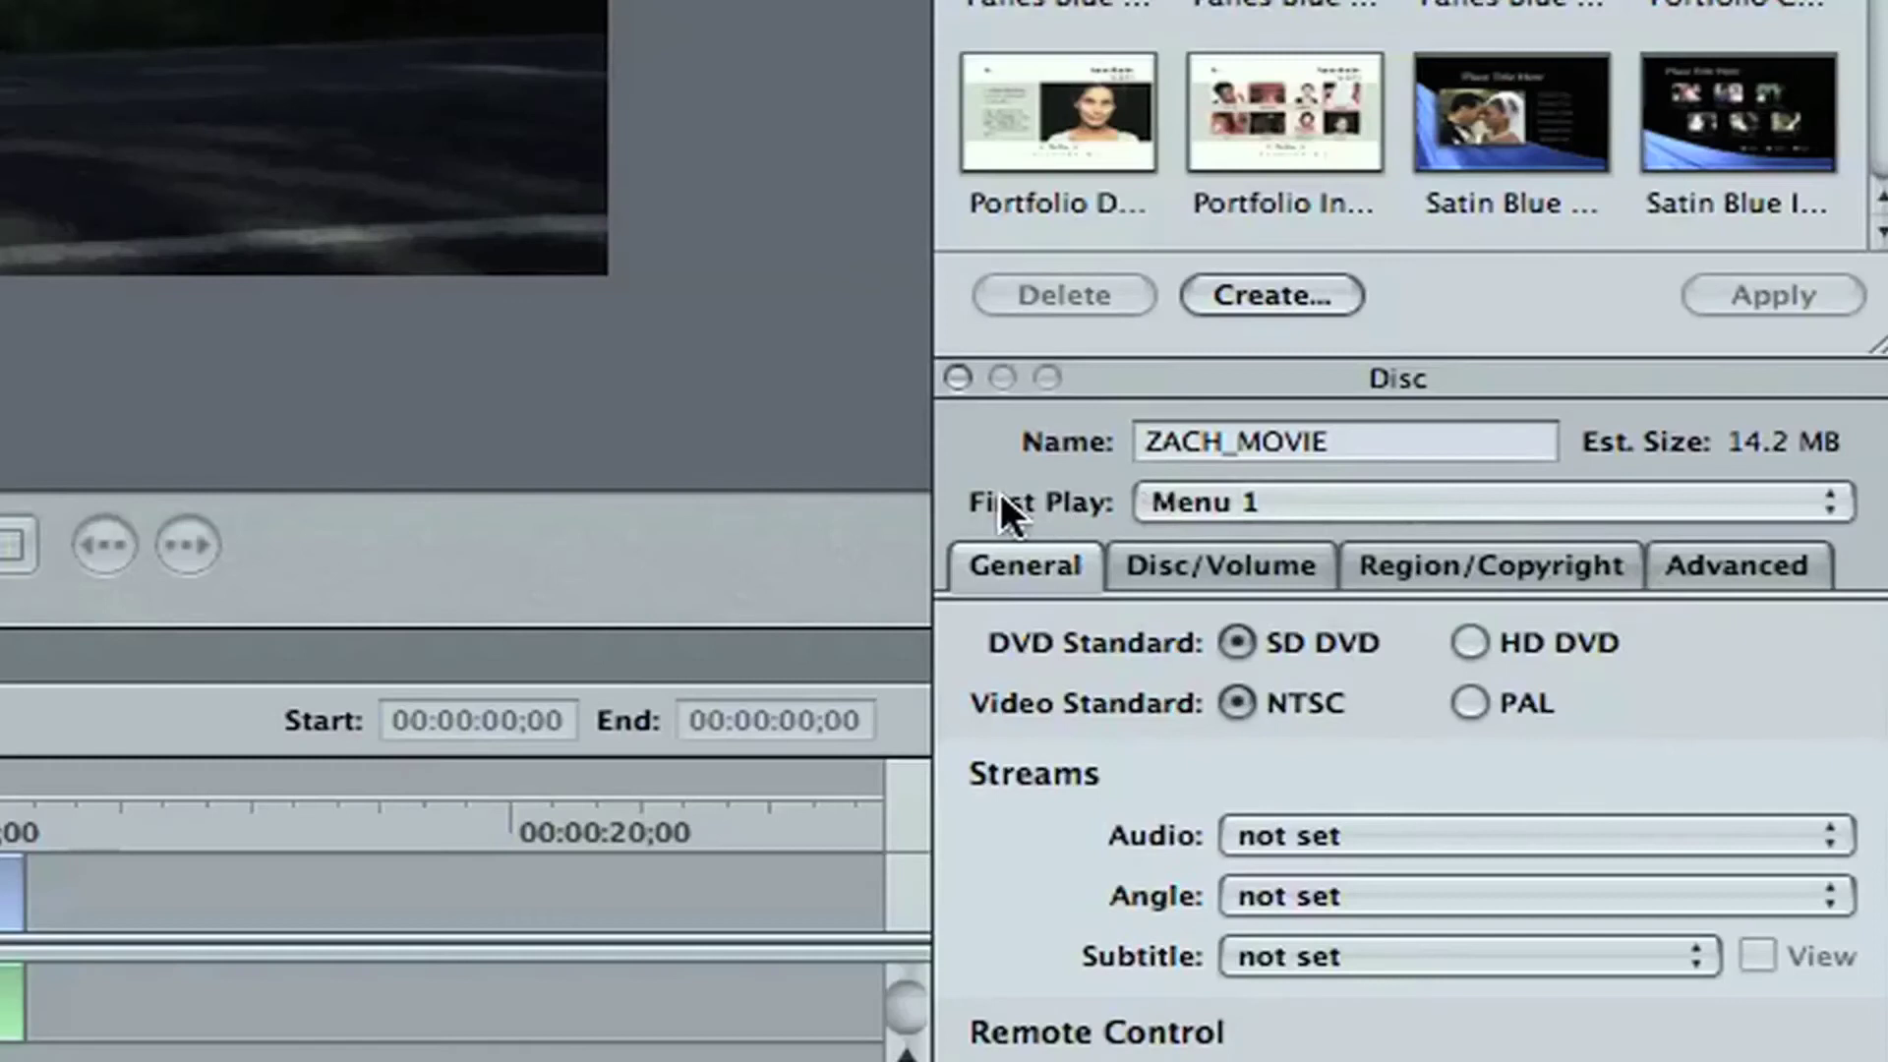
Open the First Play pop-up to Tracks and Stories > DVD Studio Pro Video.
{"action": "left_click", "coordinate": [1268, 501]}
{"action": "mouse_move", "coordinate": [1268, 659]}
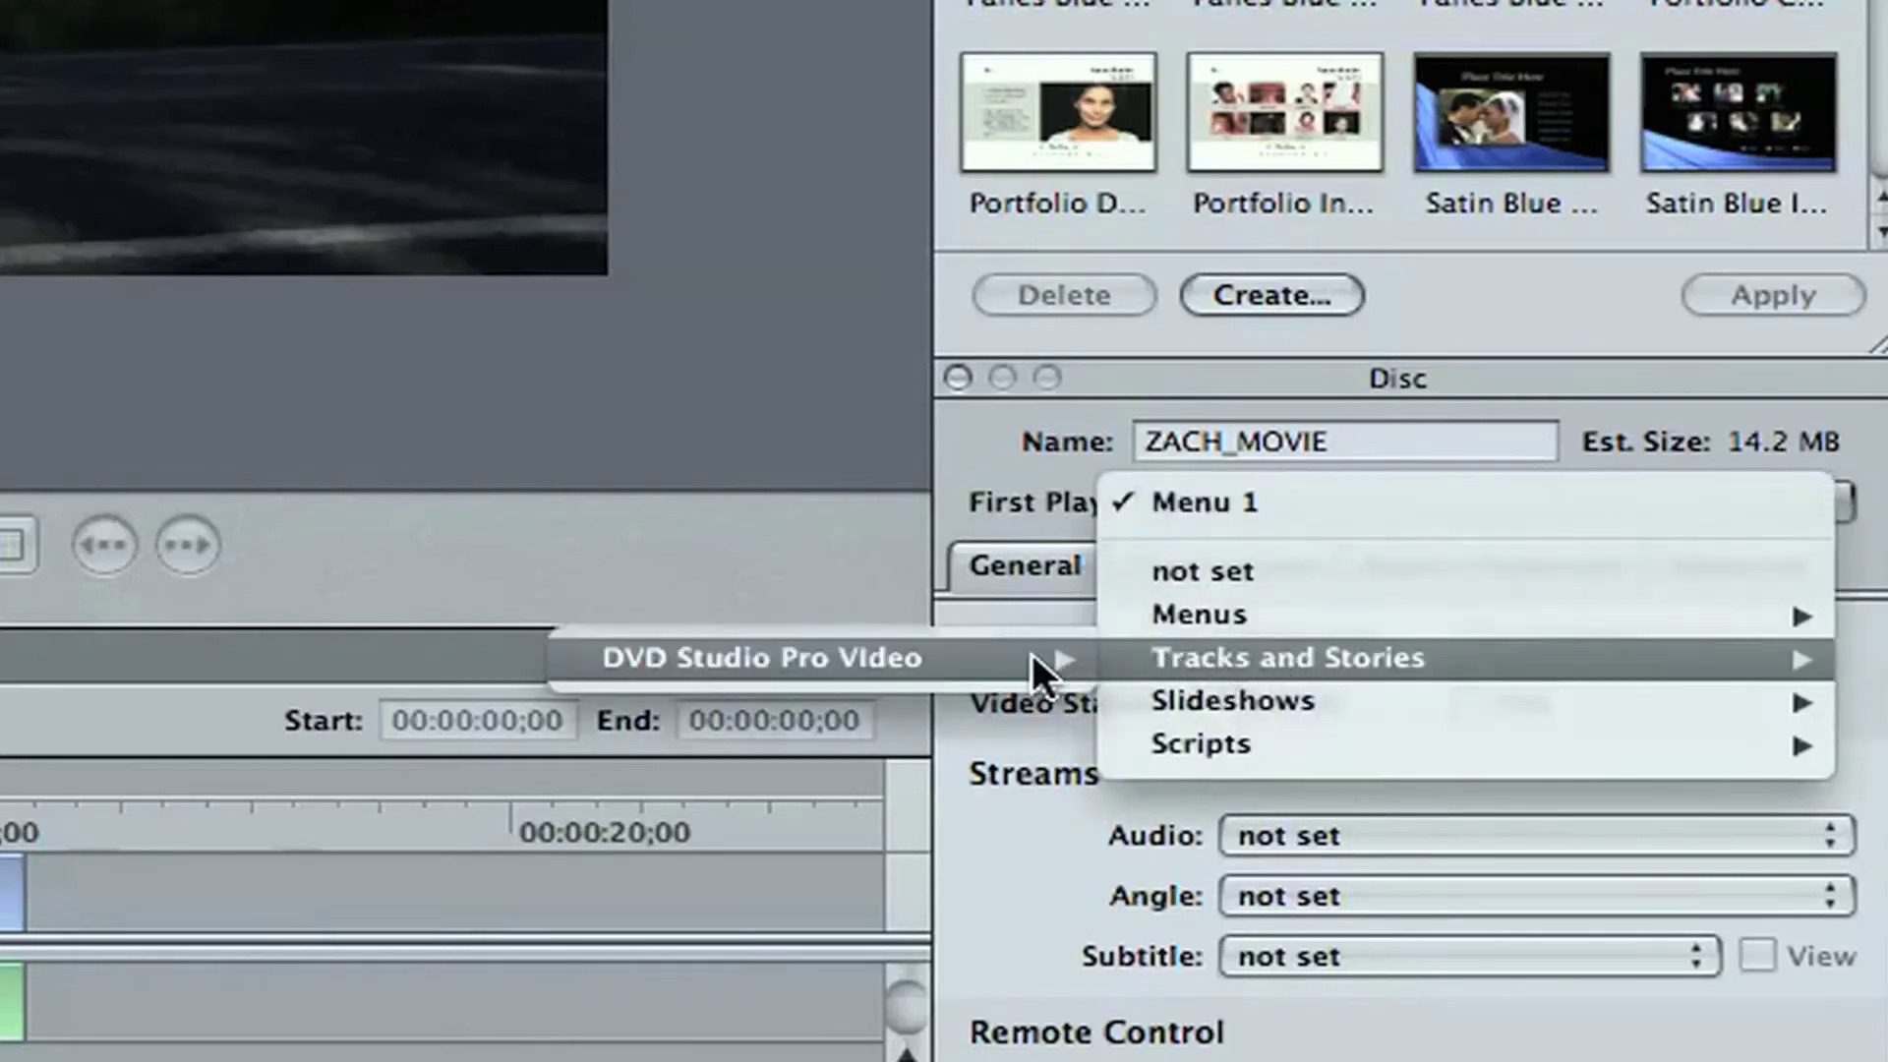
{"action": "mouse_move", "coordinate": [1013, 653]}
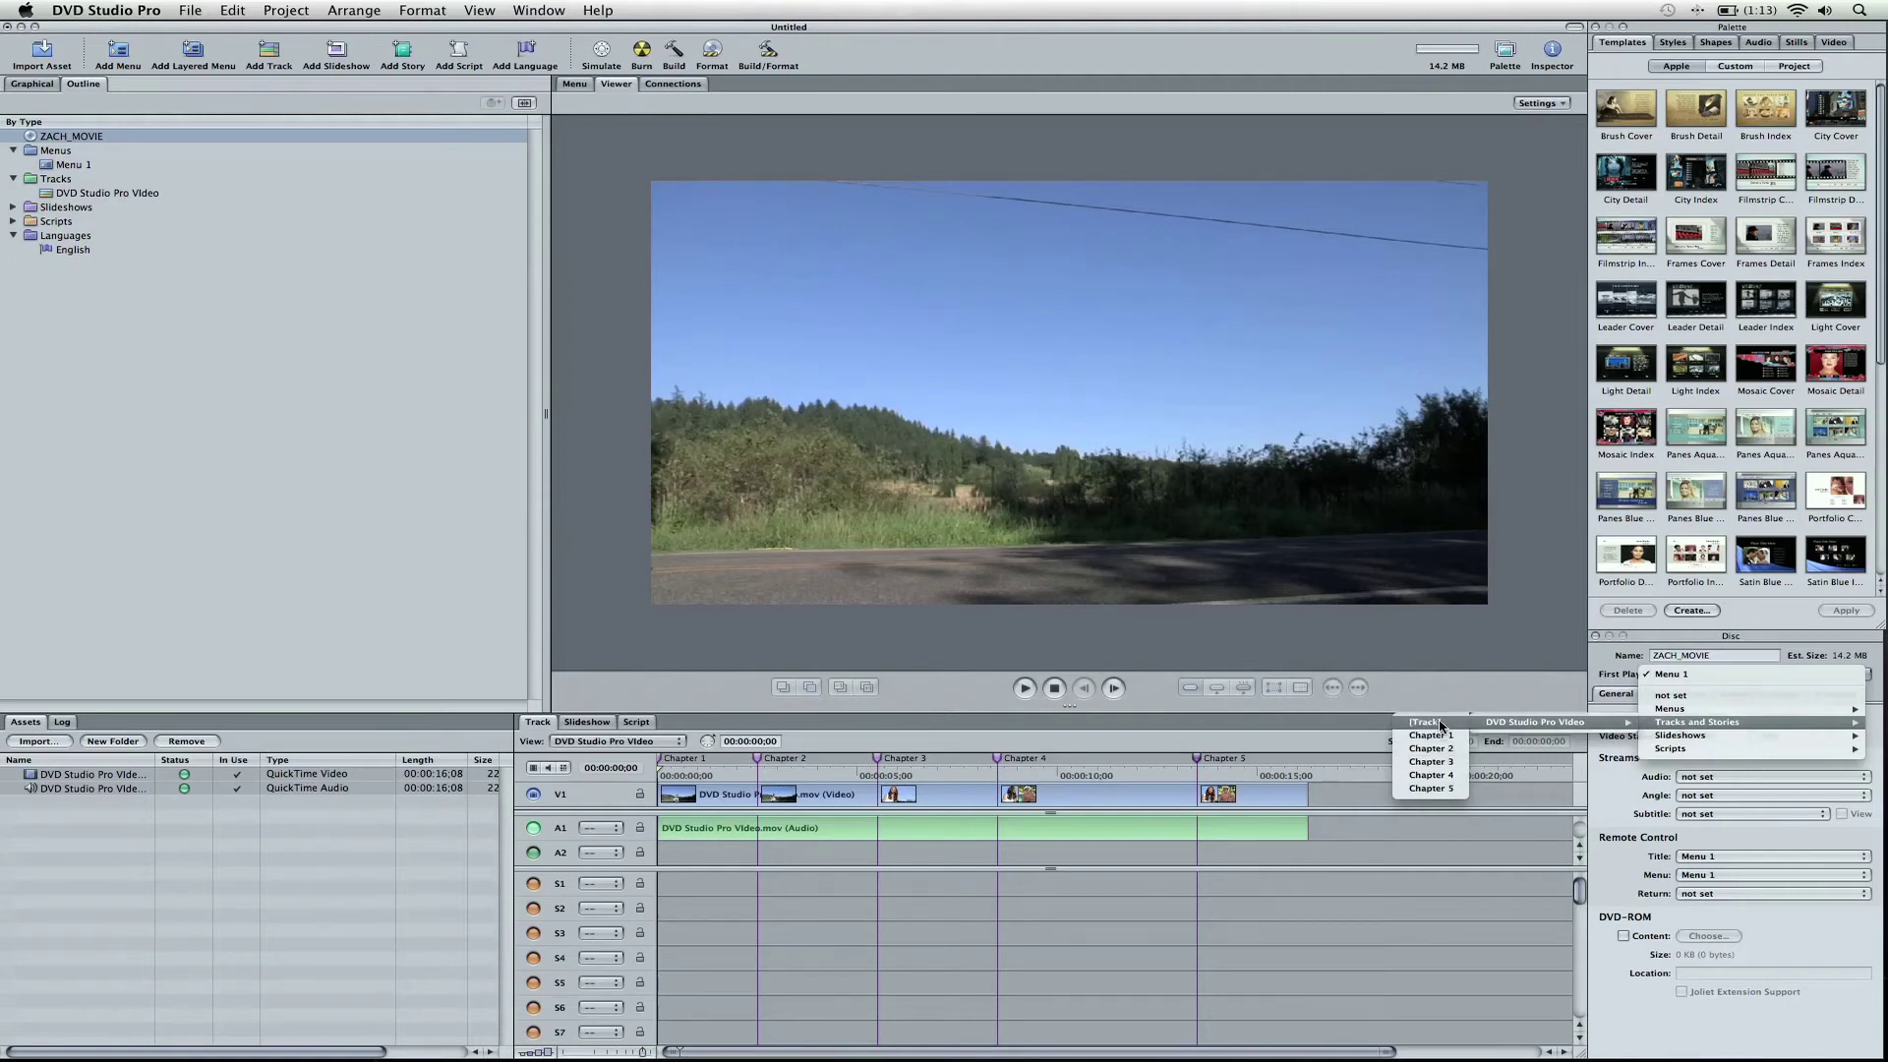
Set both the disc's First Play and the track's End Jump to DVD Studio Pro Video [Track].
{"action": "left_click", "coordinate": [1440, 726]}
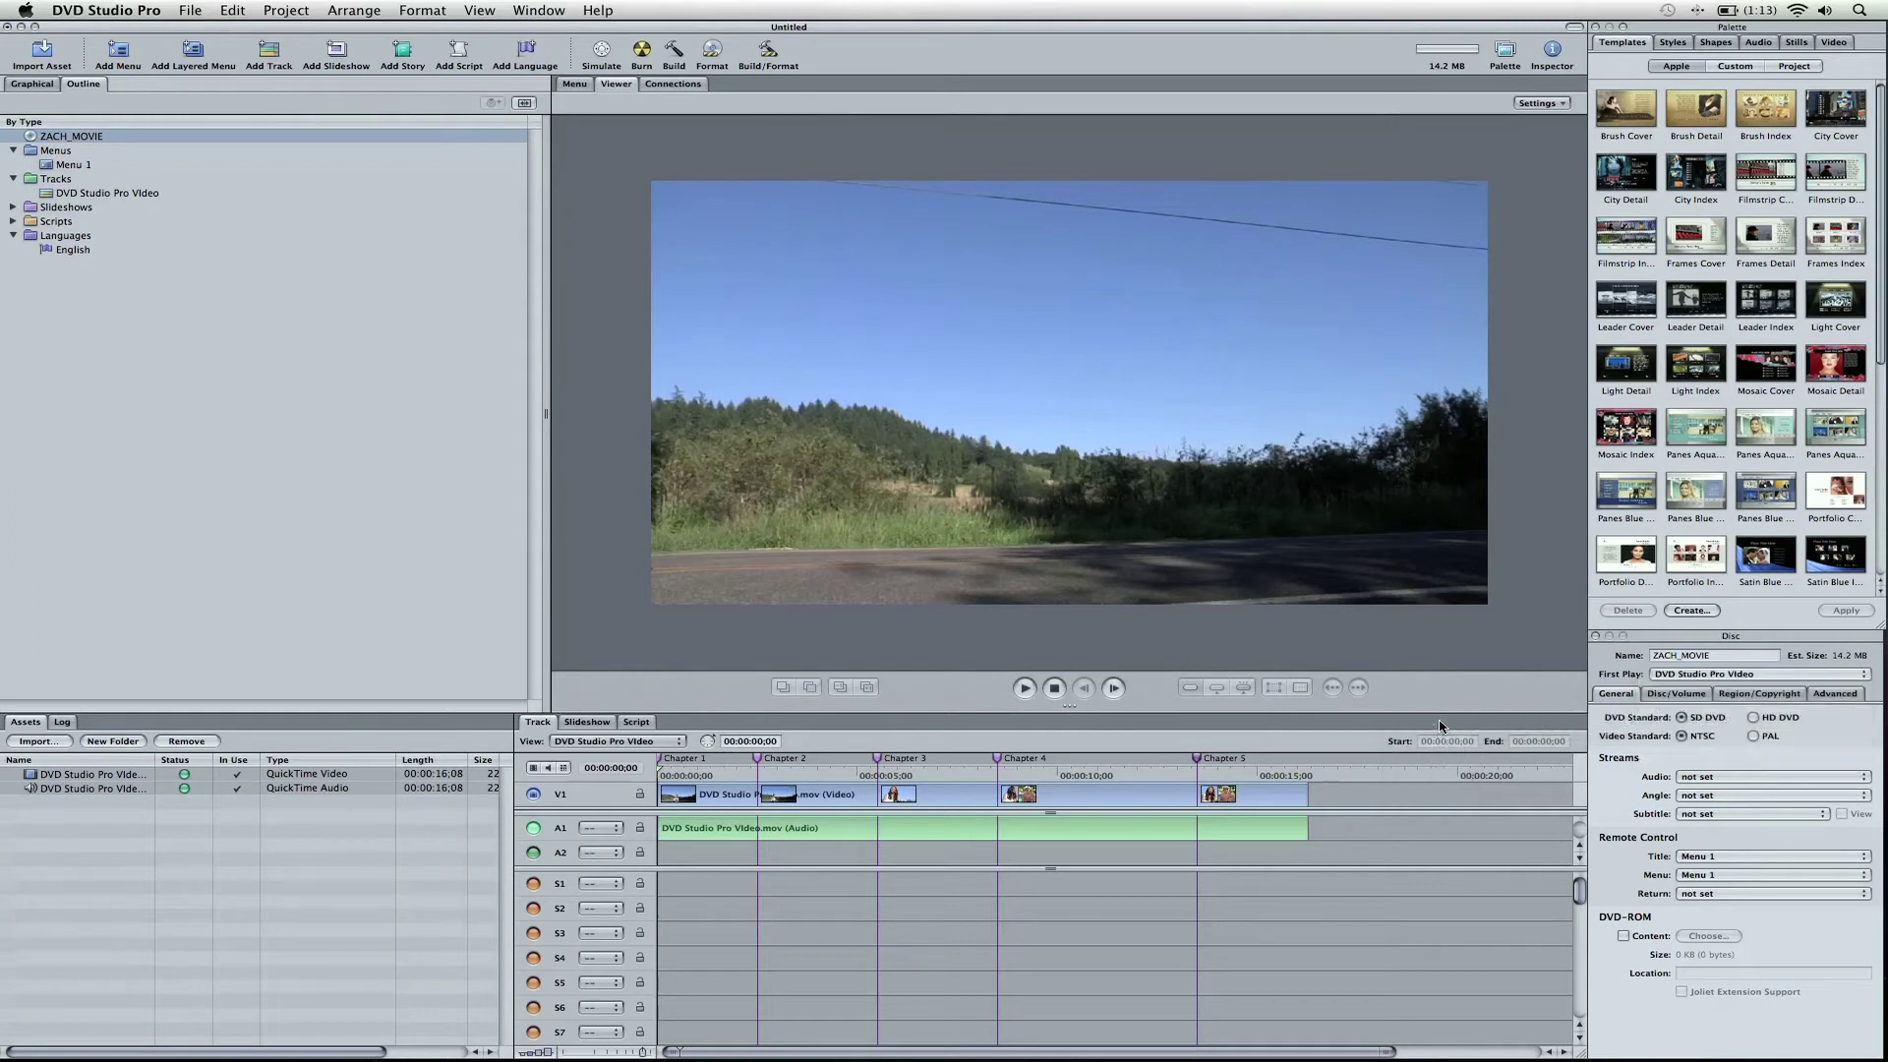
{"action": "left_click", "coordinate": [90, 195]}
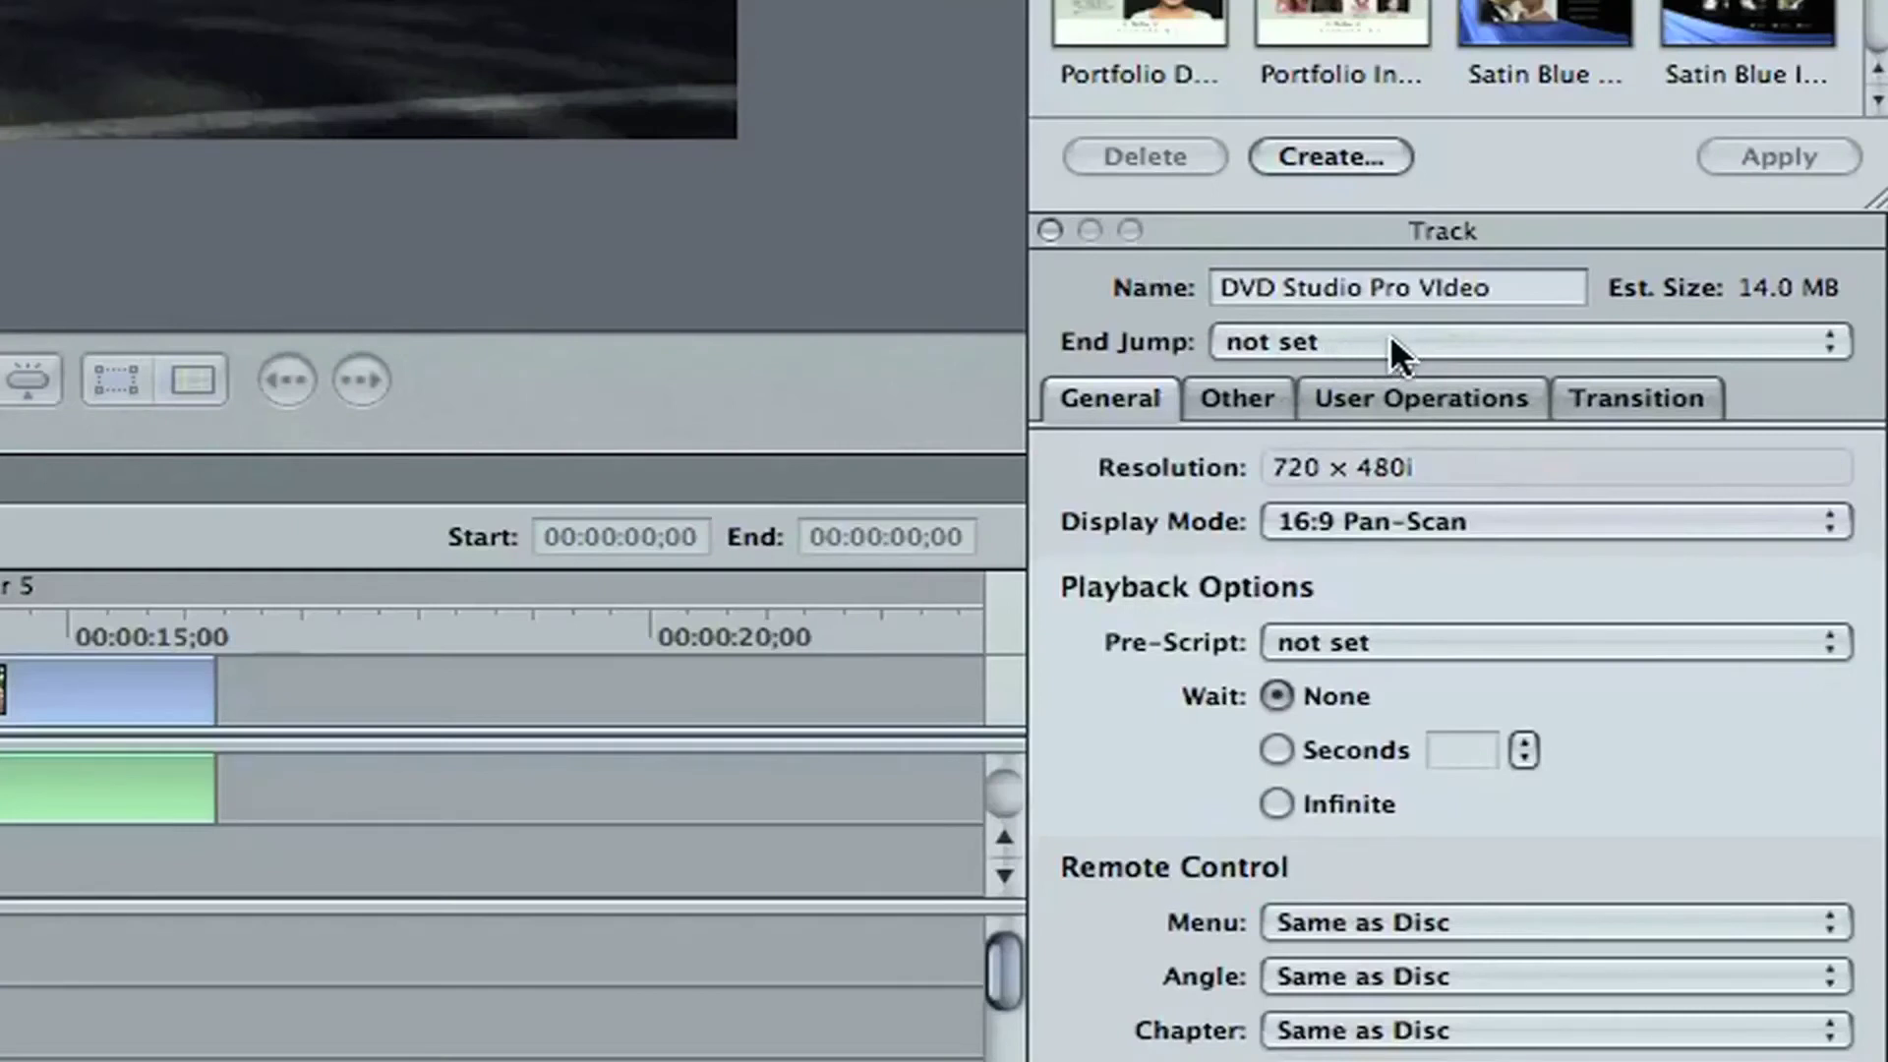
{"action": "left_click", "coordinate": [1390, 339]}
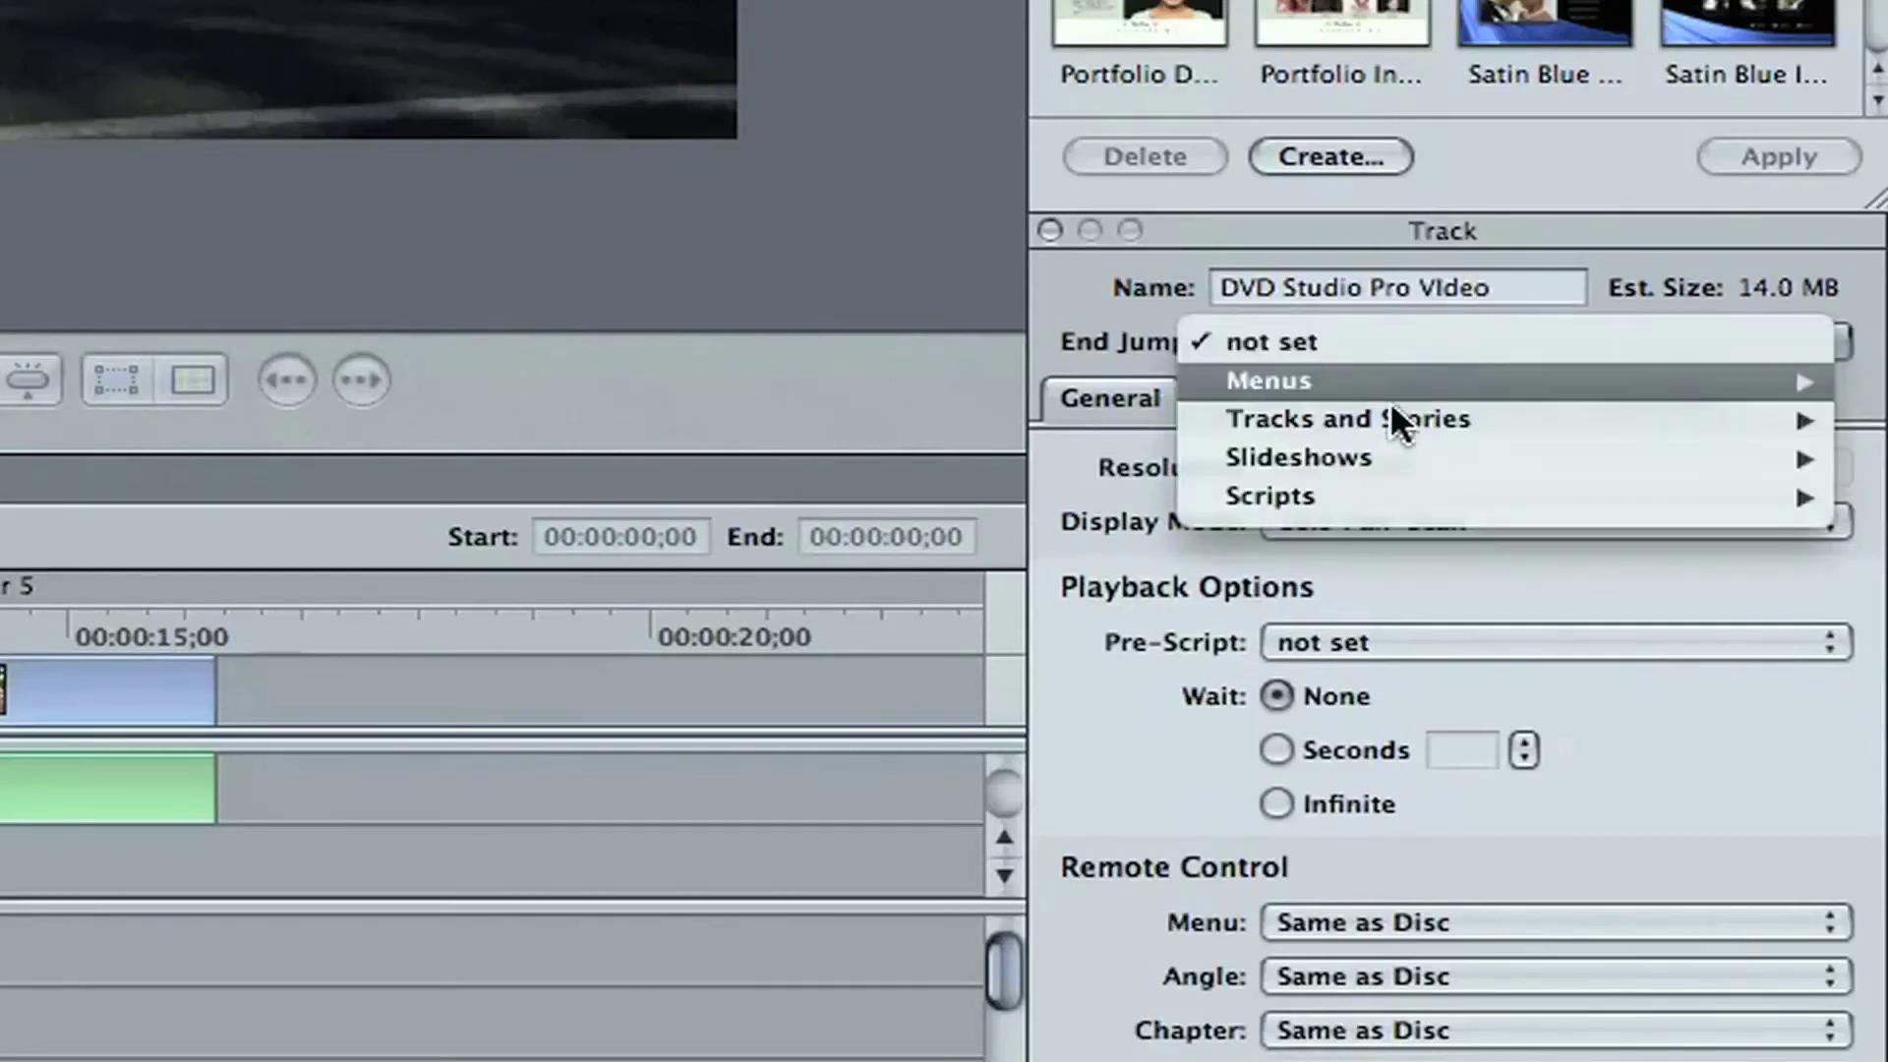
{"action": "mouse_move", "coordinate": [1396, 419]}
{"action": "mouse_move", "coordinate": [1059, 420]}
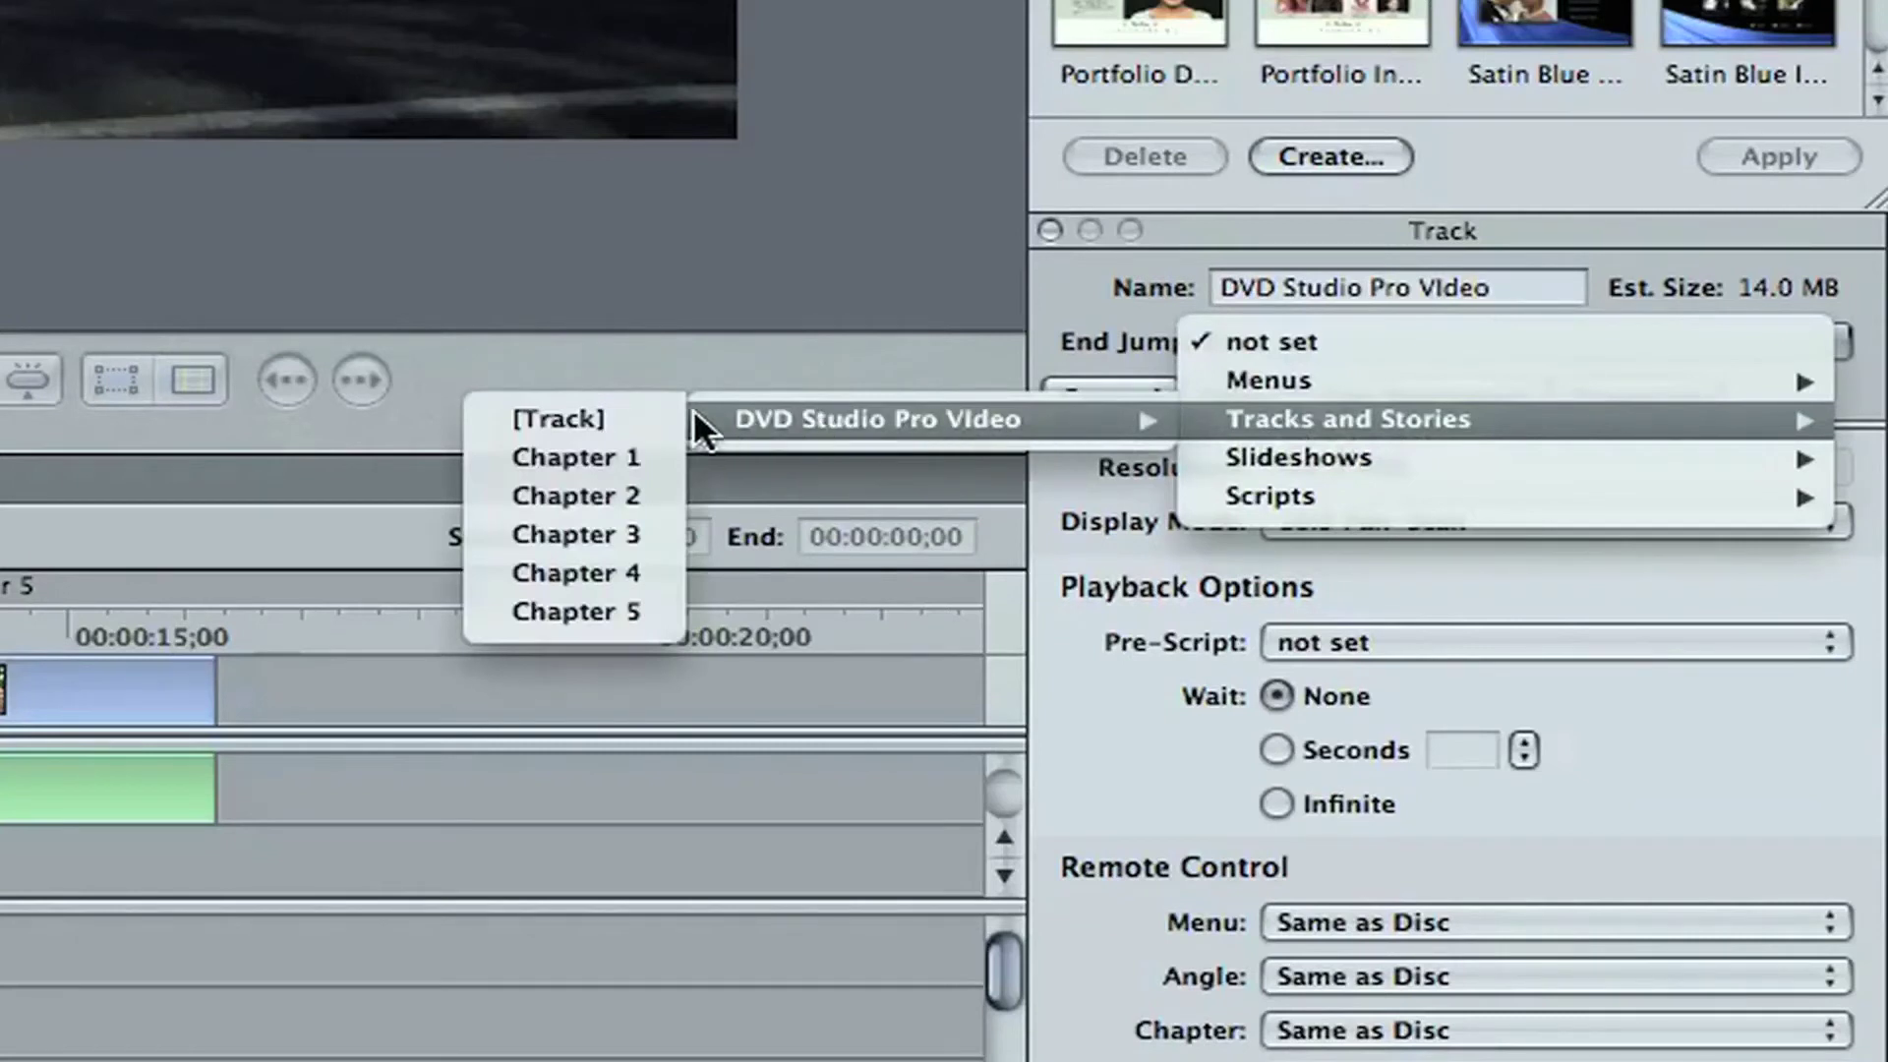
{"action": "left_click", "coordinate": [626, 417]}
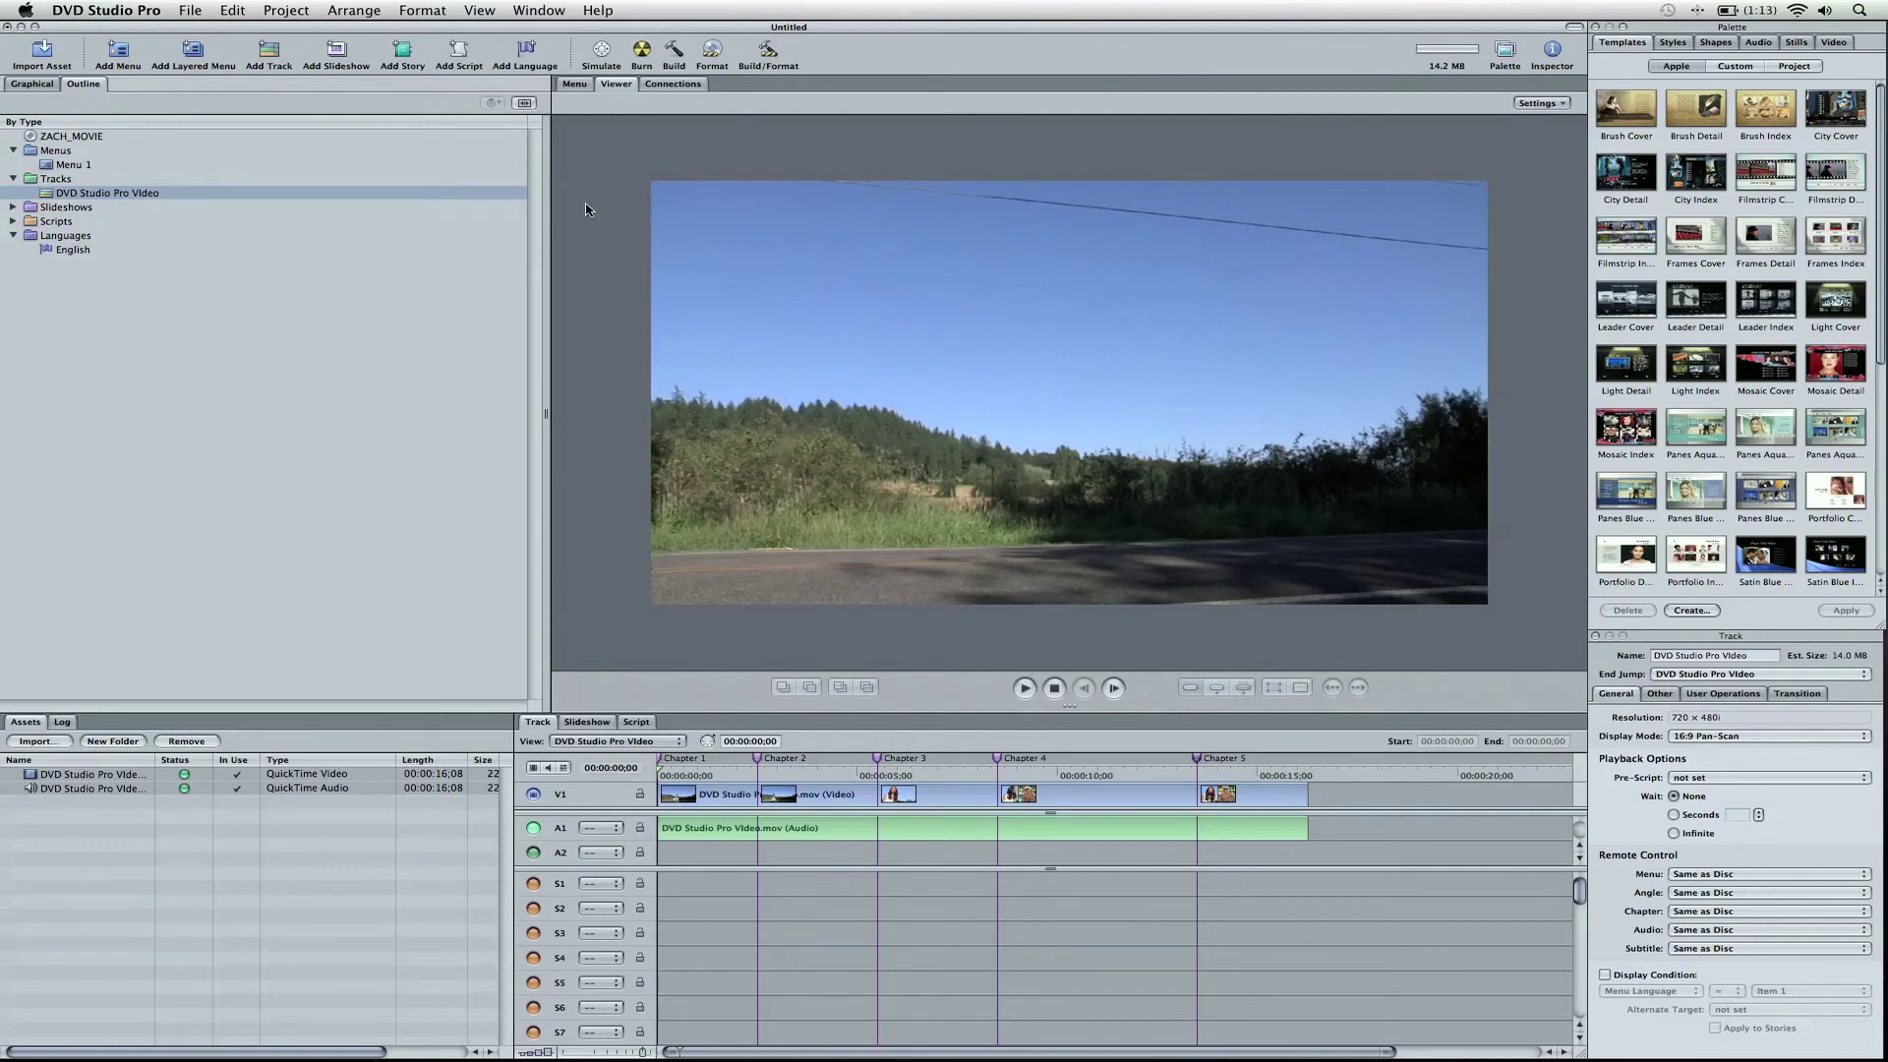
{"action": "left_click", "coordinate": [99, 138]}
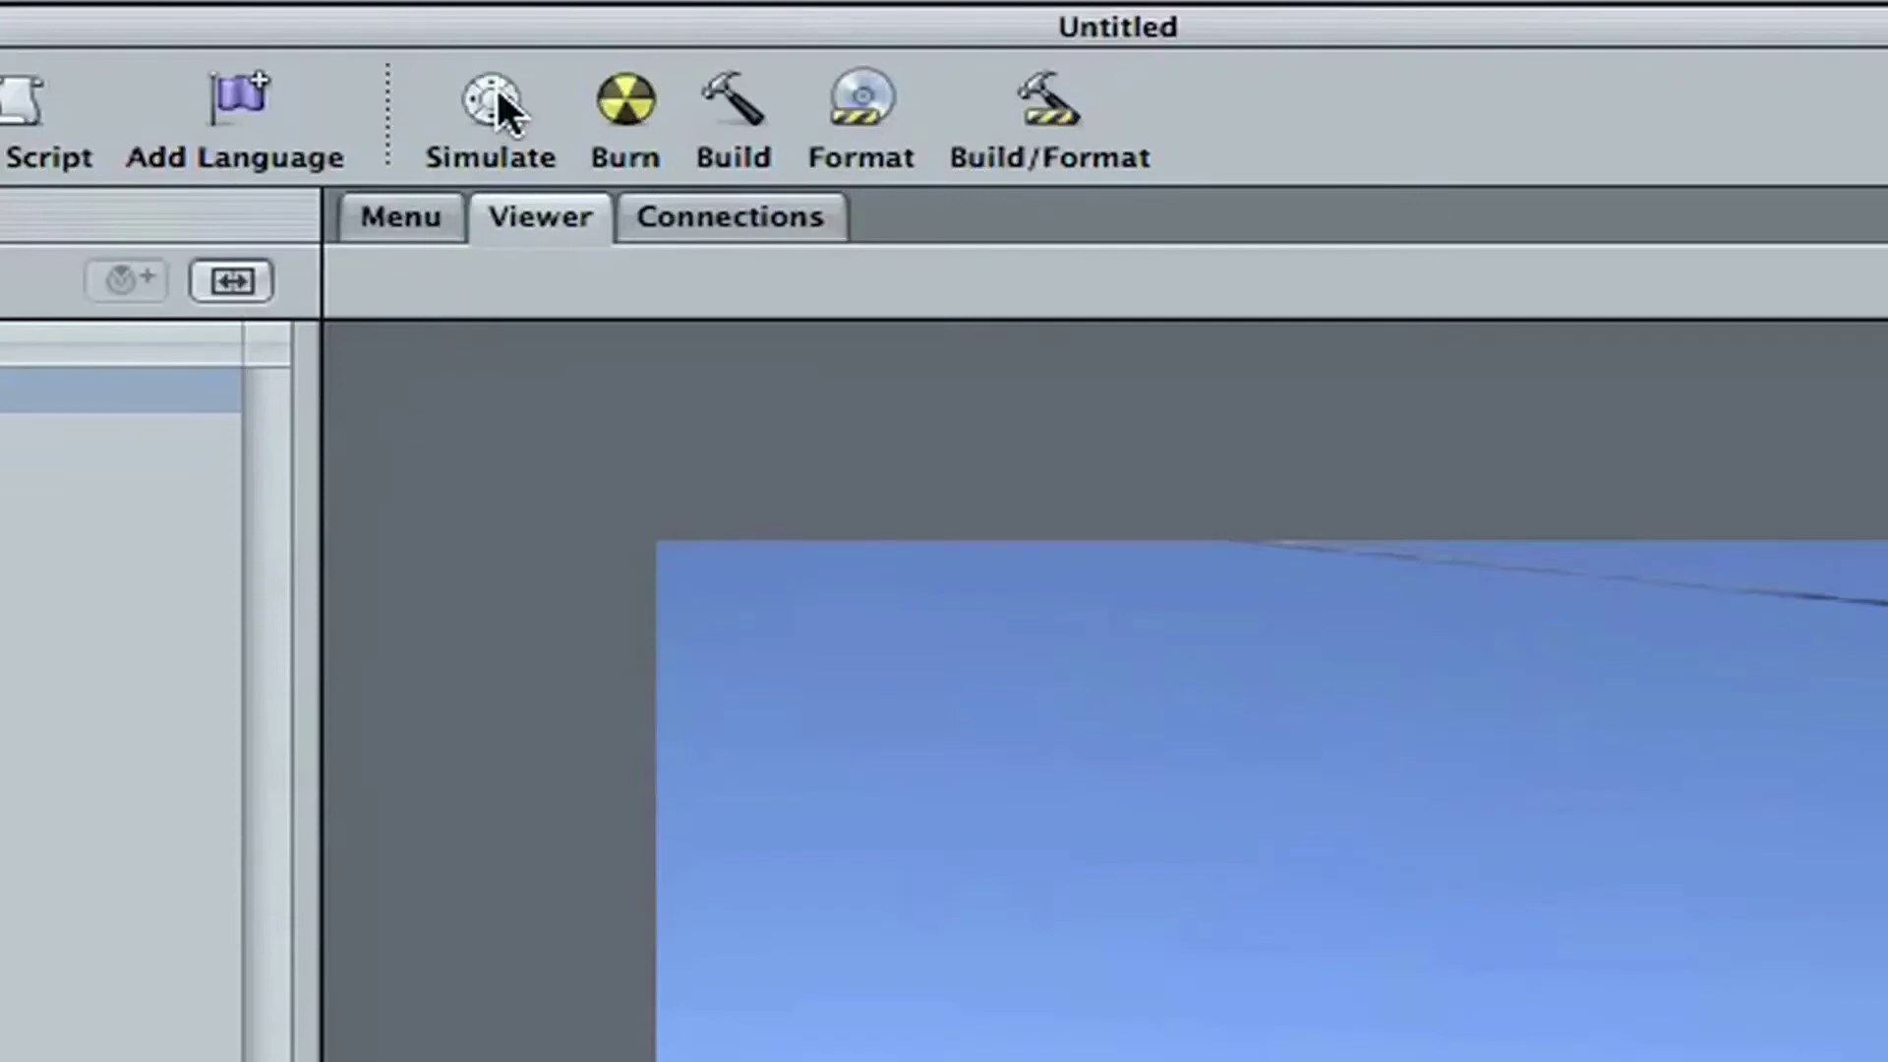
{"action": "left_click", "coordinate": [496, 94]}
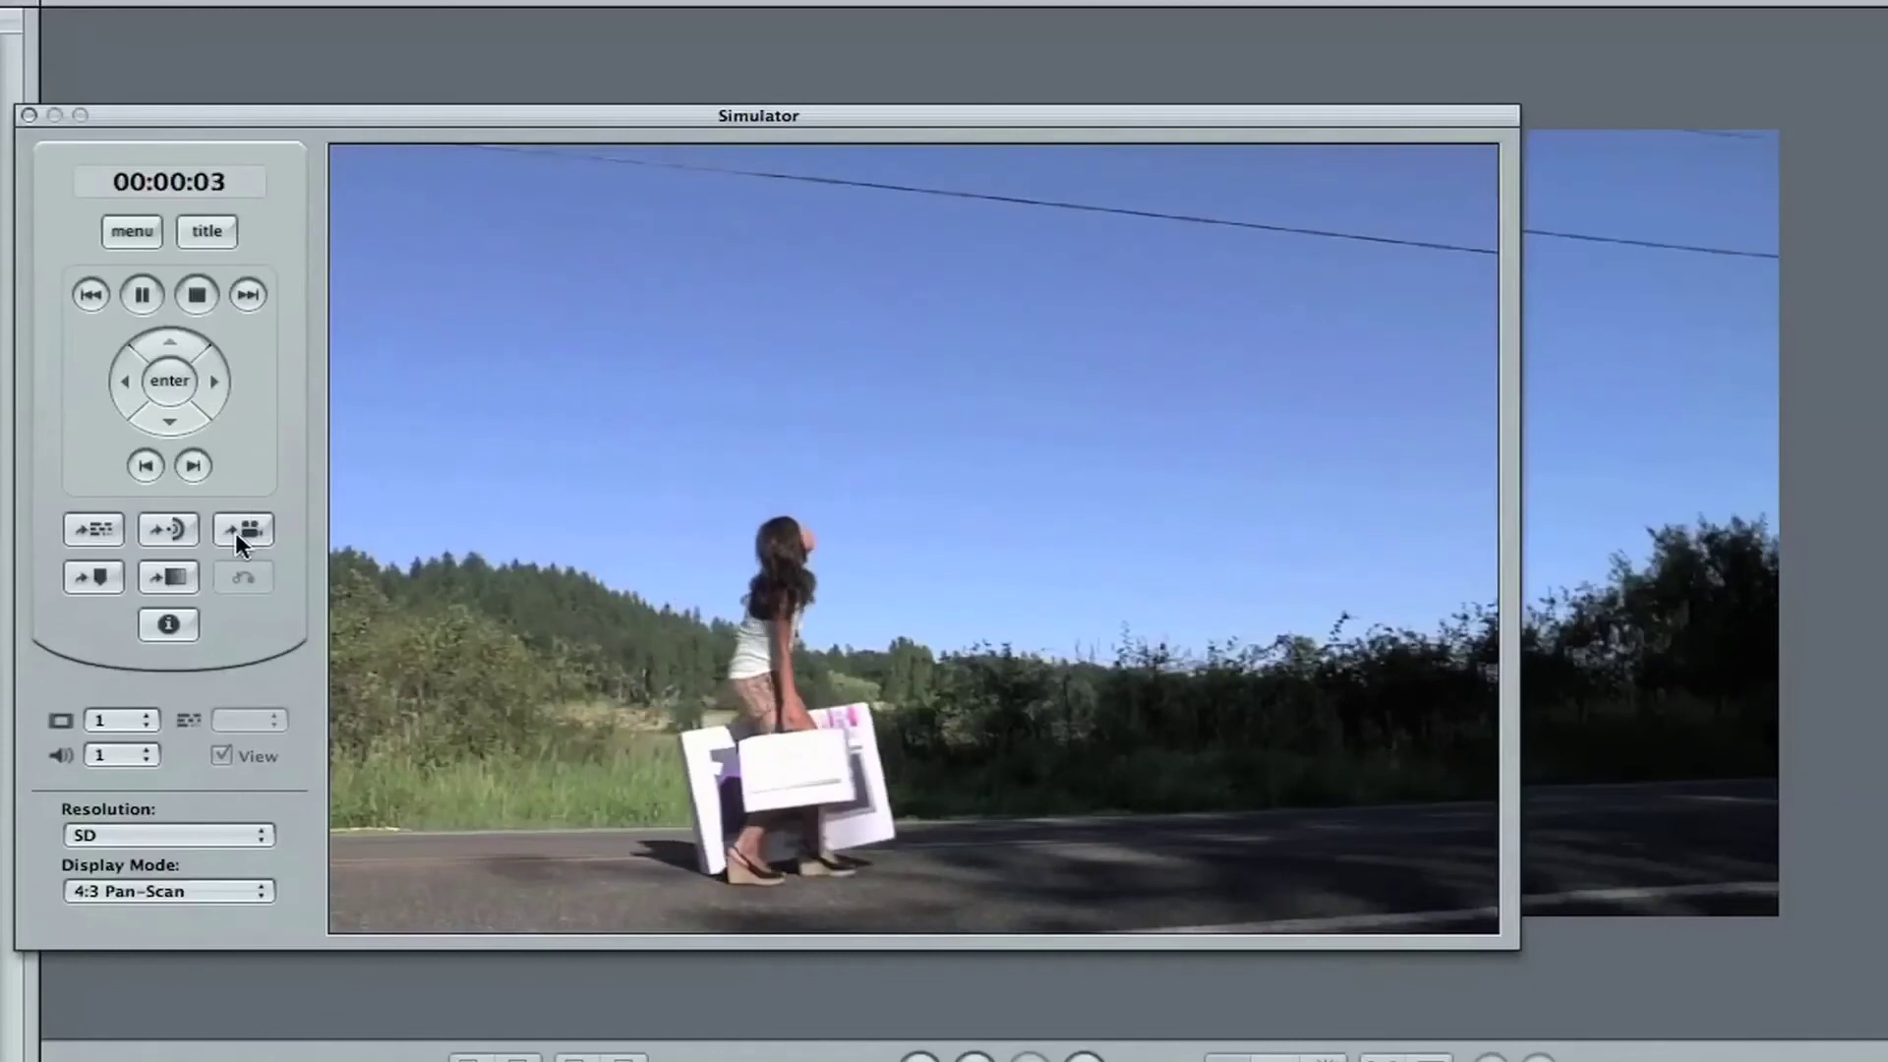
{"action": "left_click", "coordinate": [140, 295]}
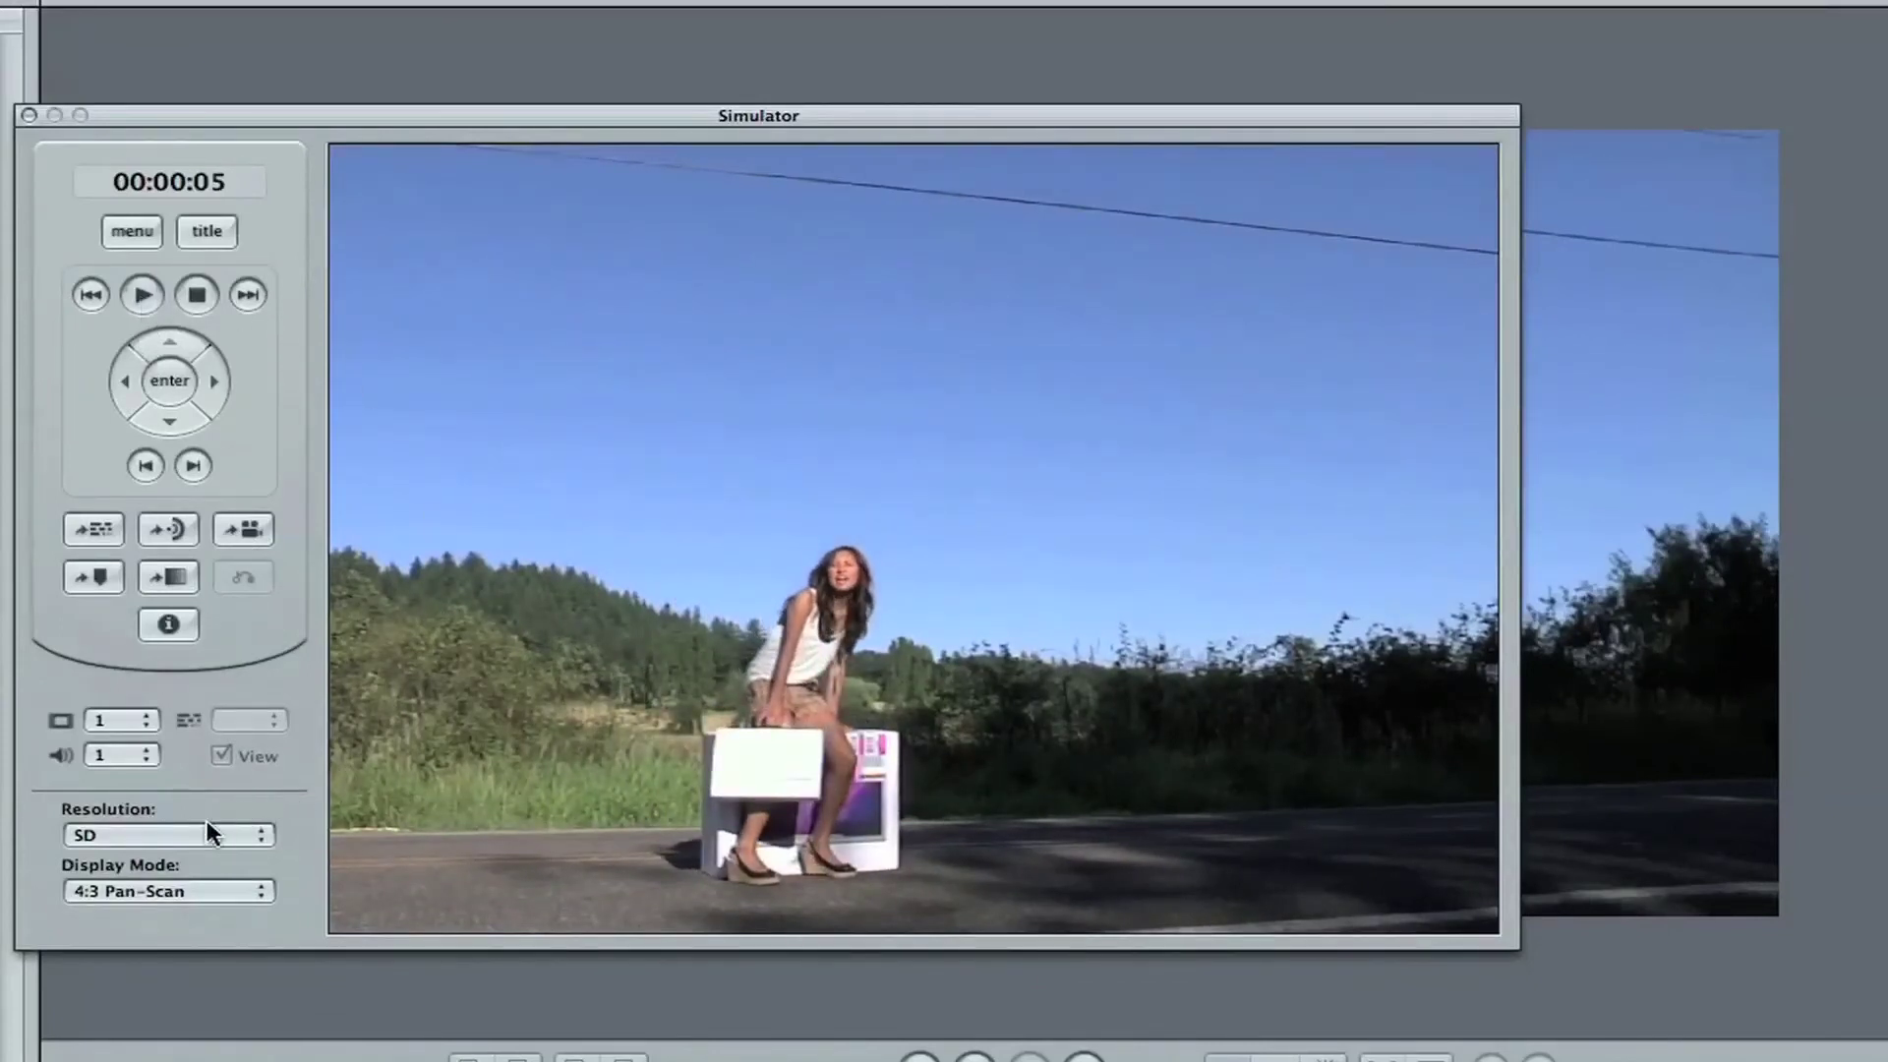
{"action": "left_click", "coordinate": [138, 891]}
{"action": "left_click", "coordinate": [135, 936]}
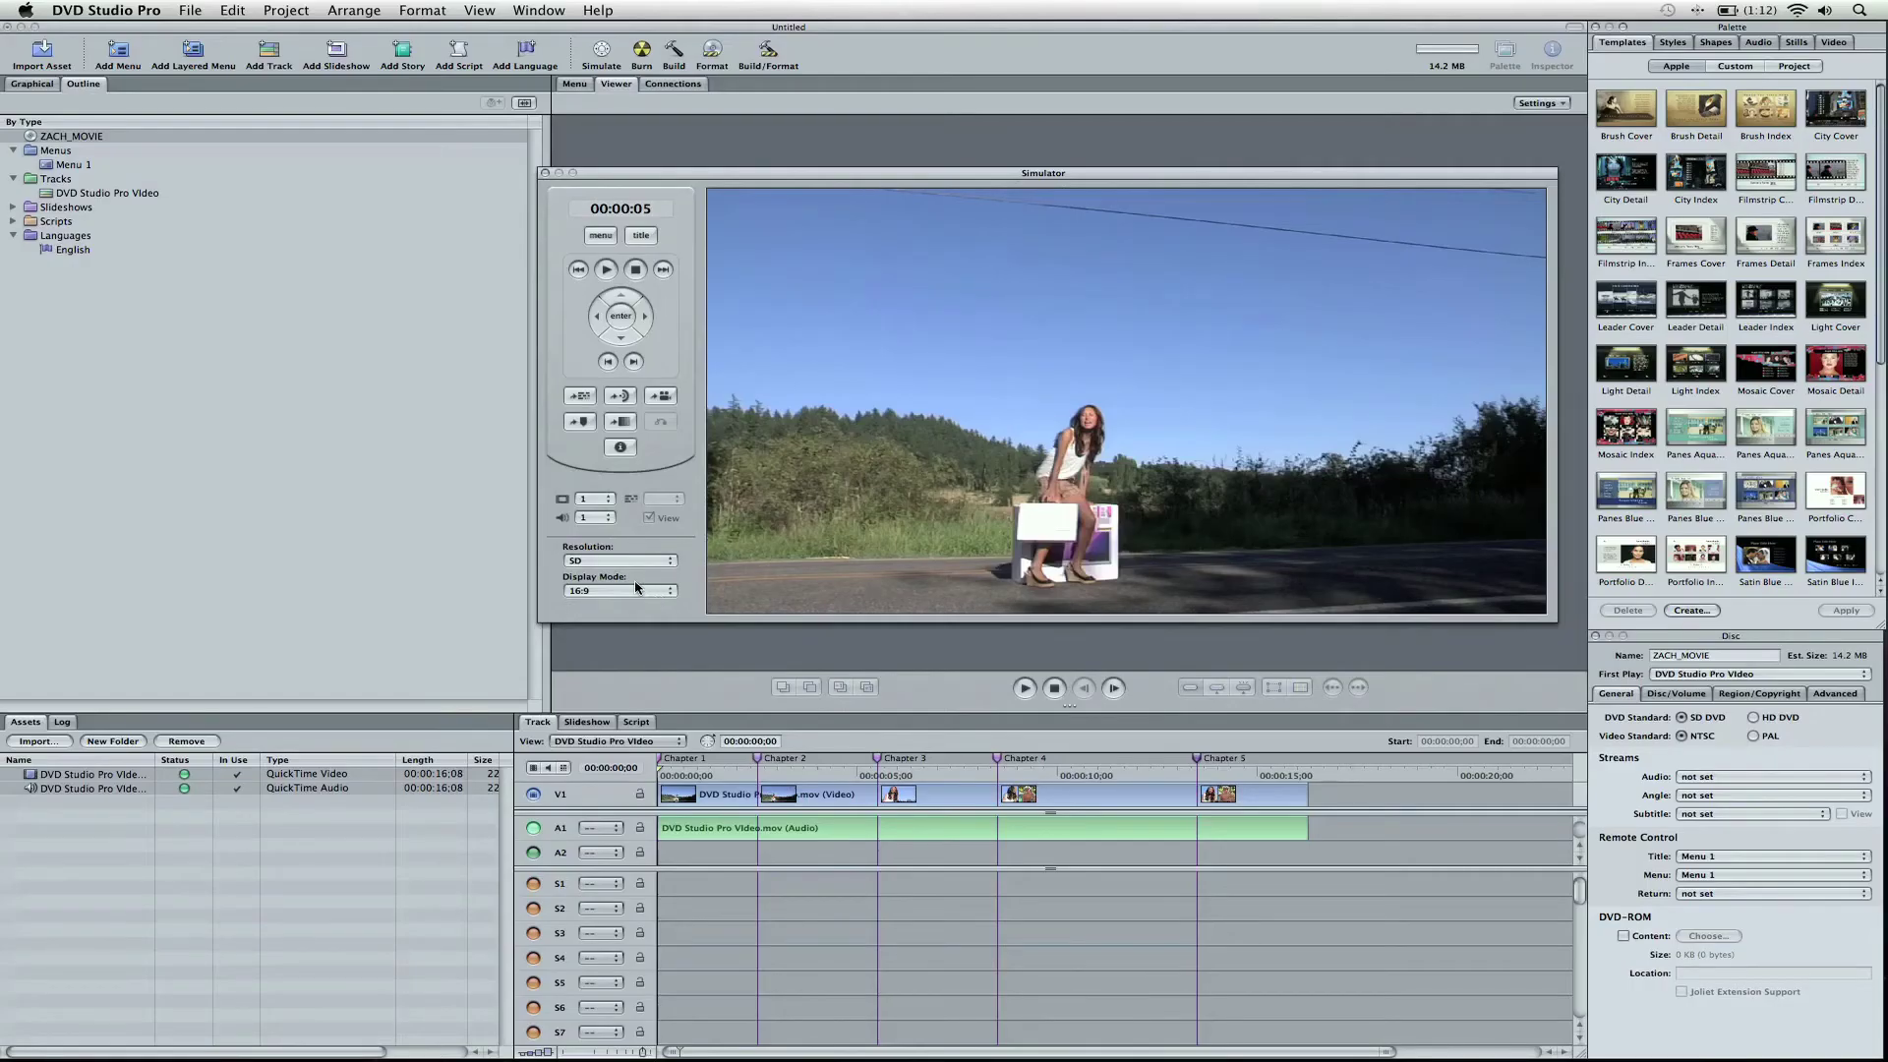
{"action": "left_click", "coordinate": [663, 268]}
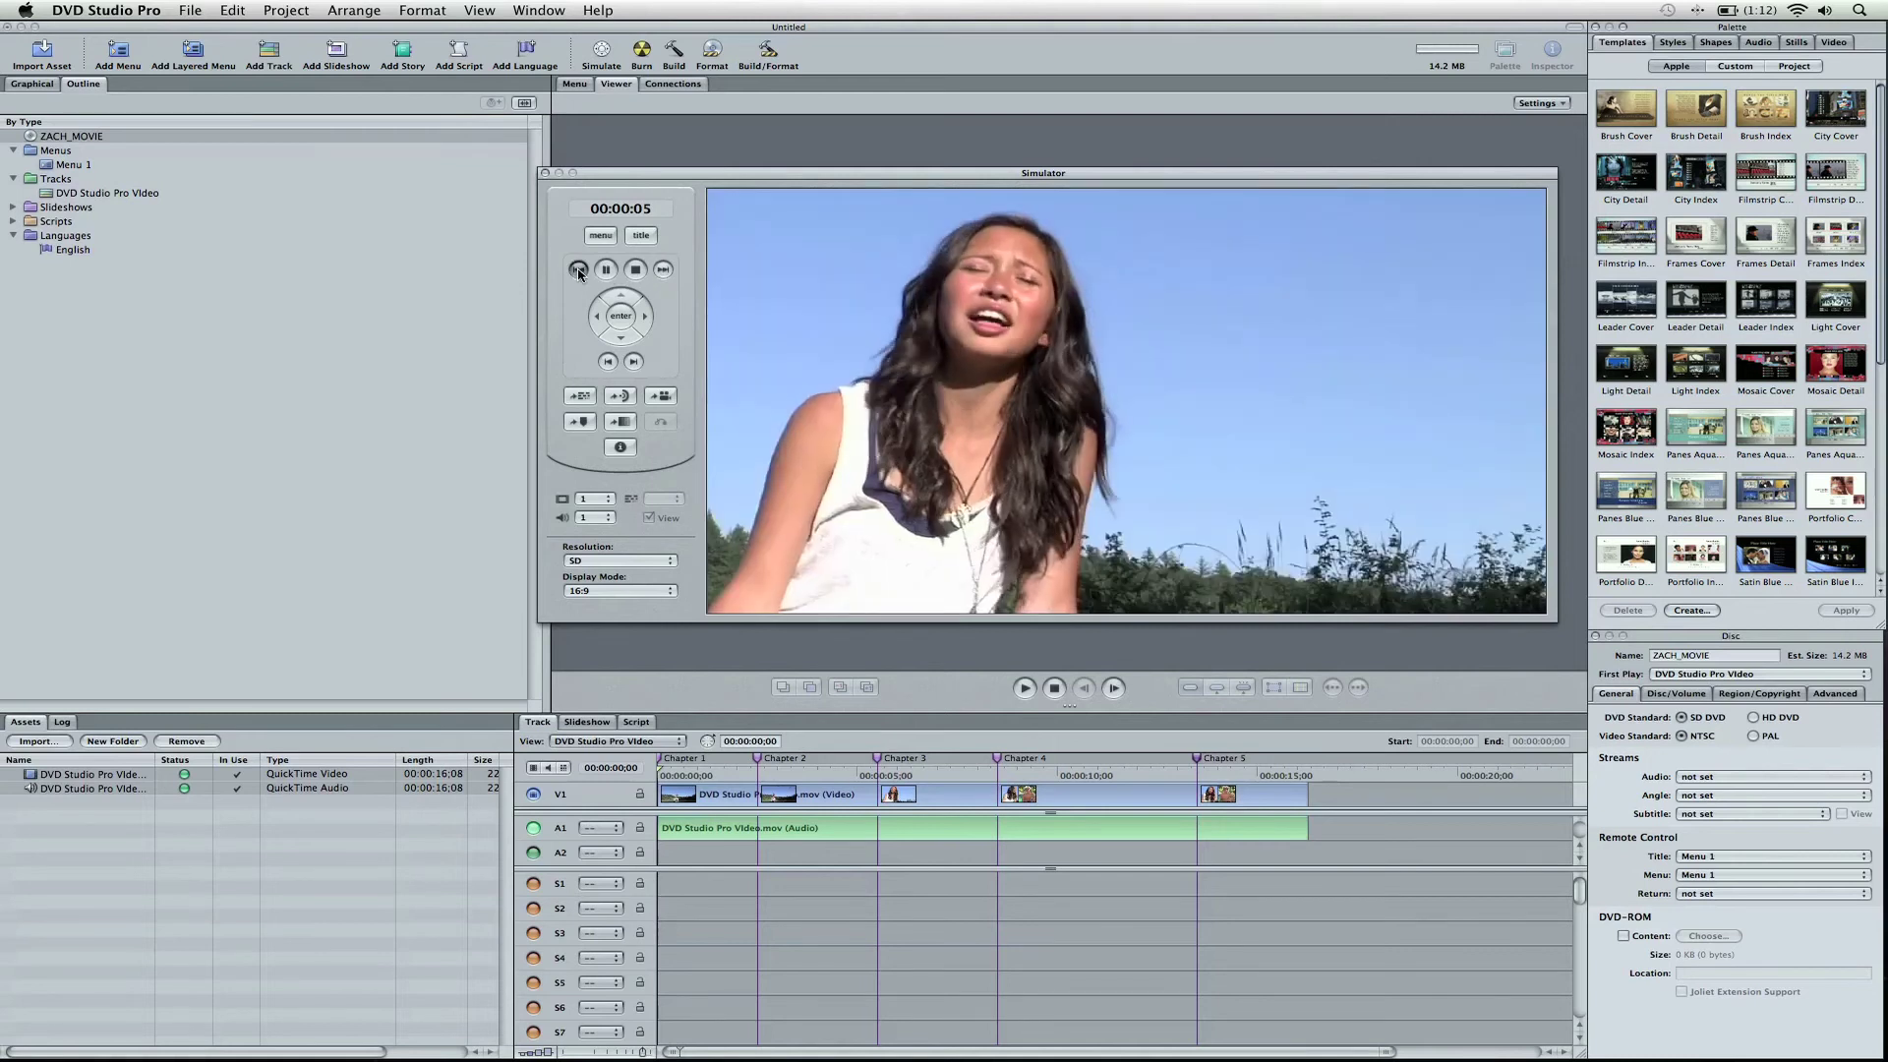
{"action": "left_click", "coordinate": [578, 269]}
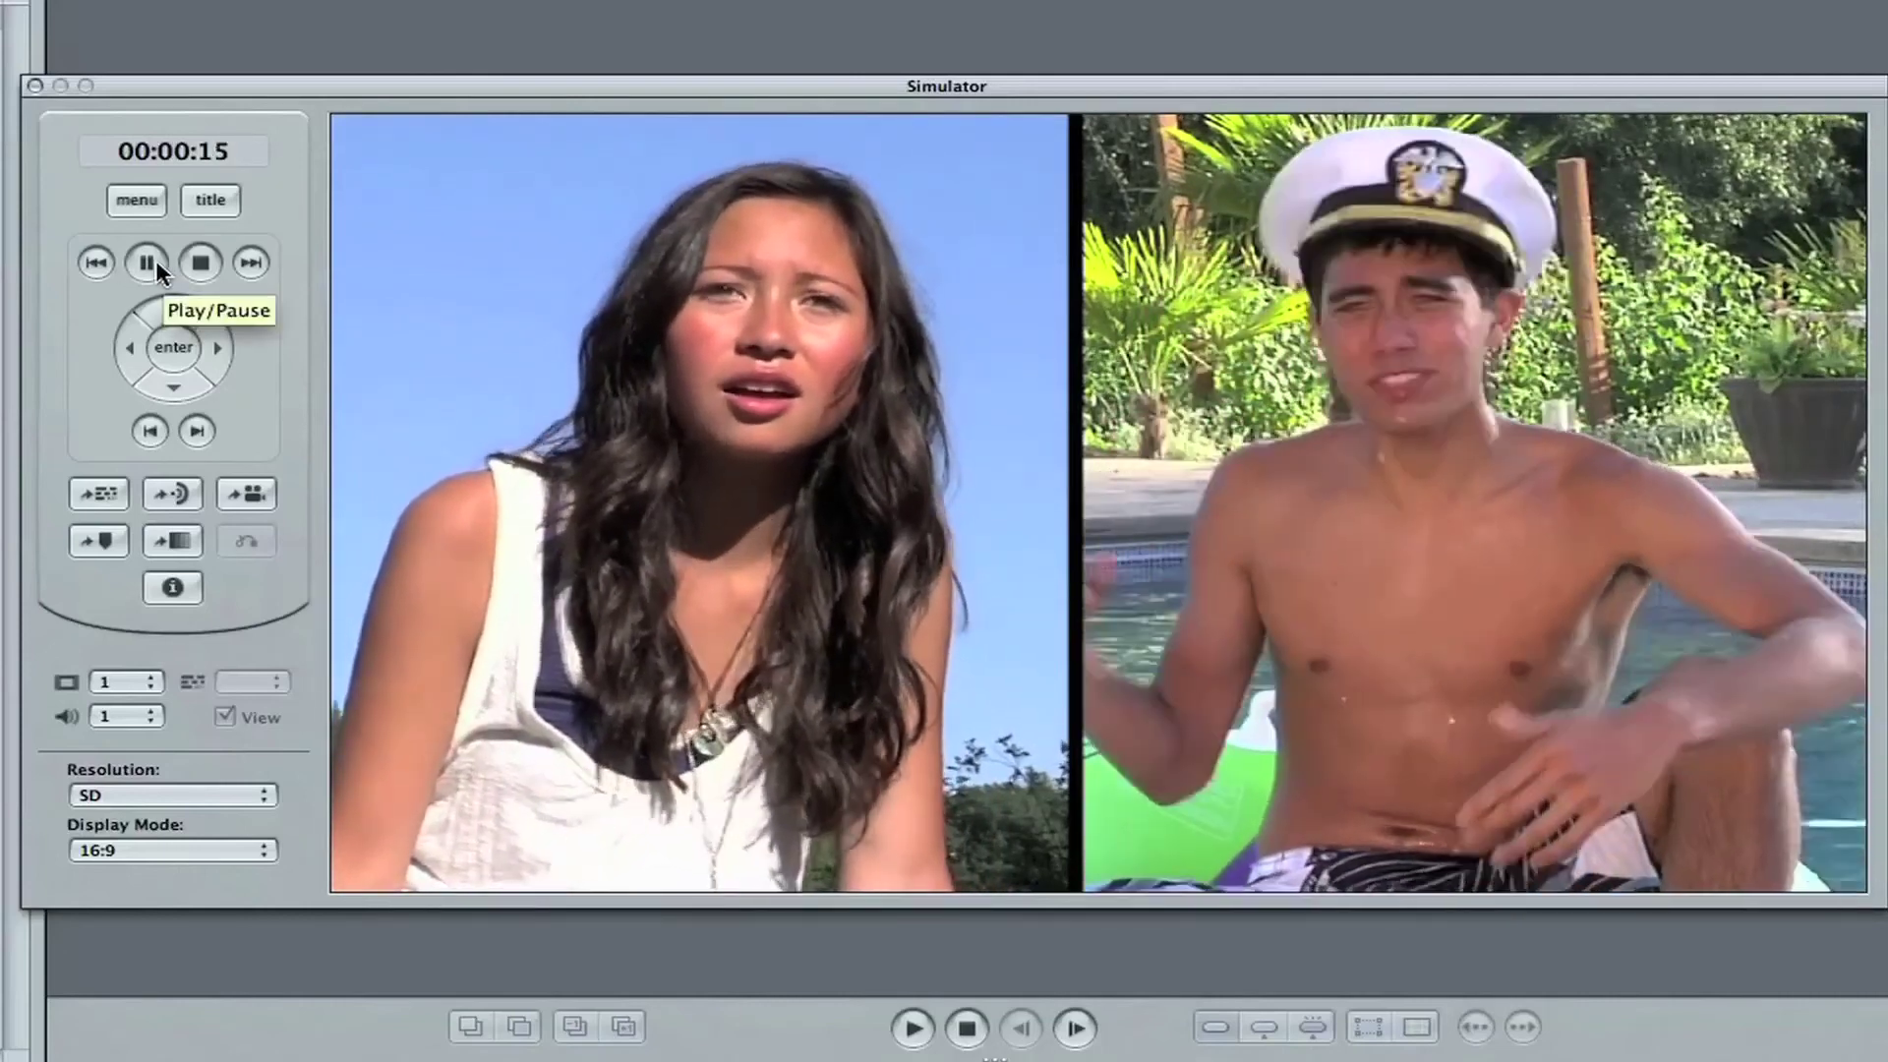
{"action": "left_click", "coordinate": [152, 260]}
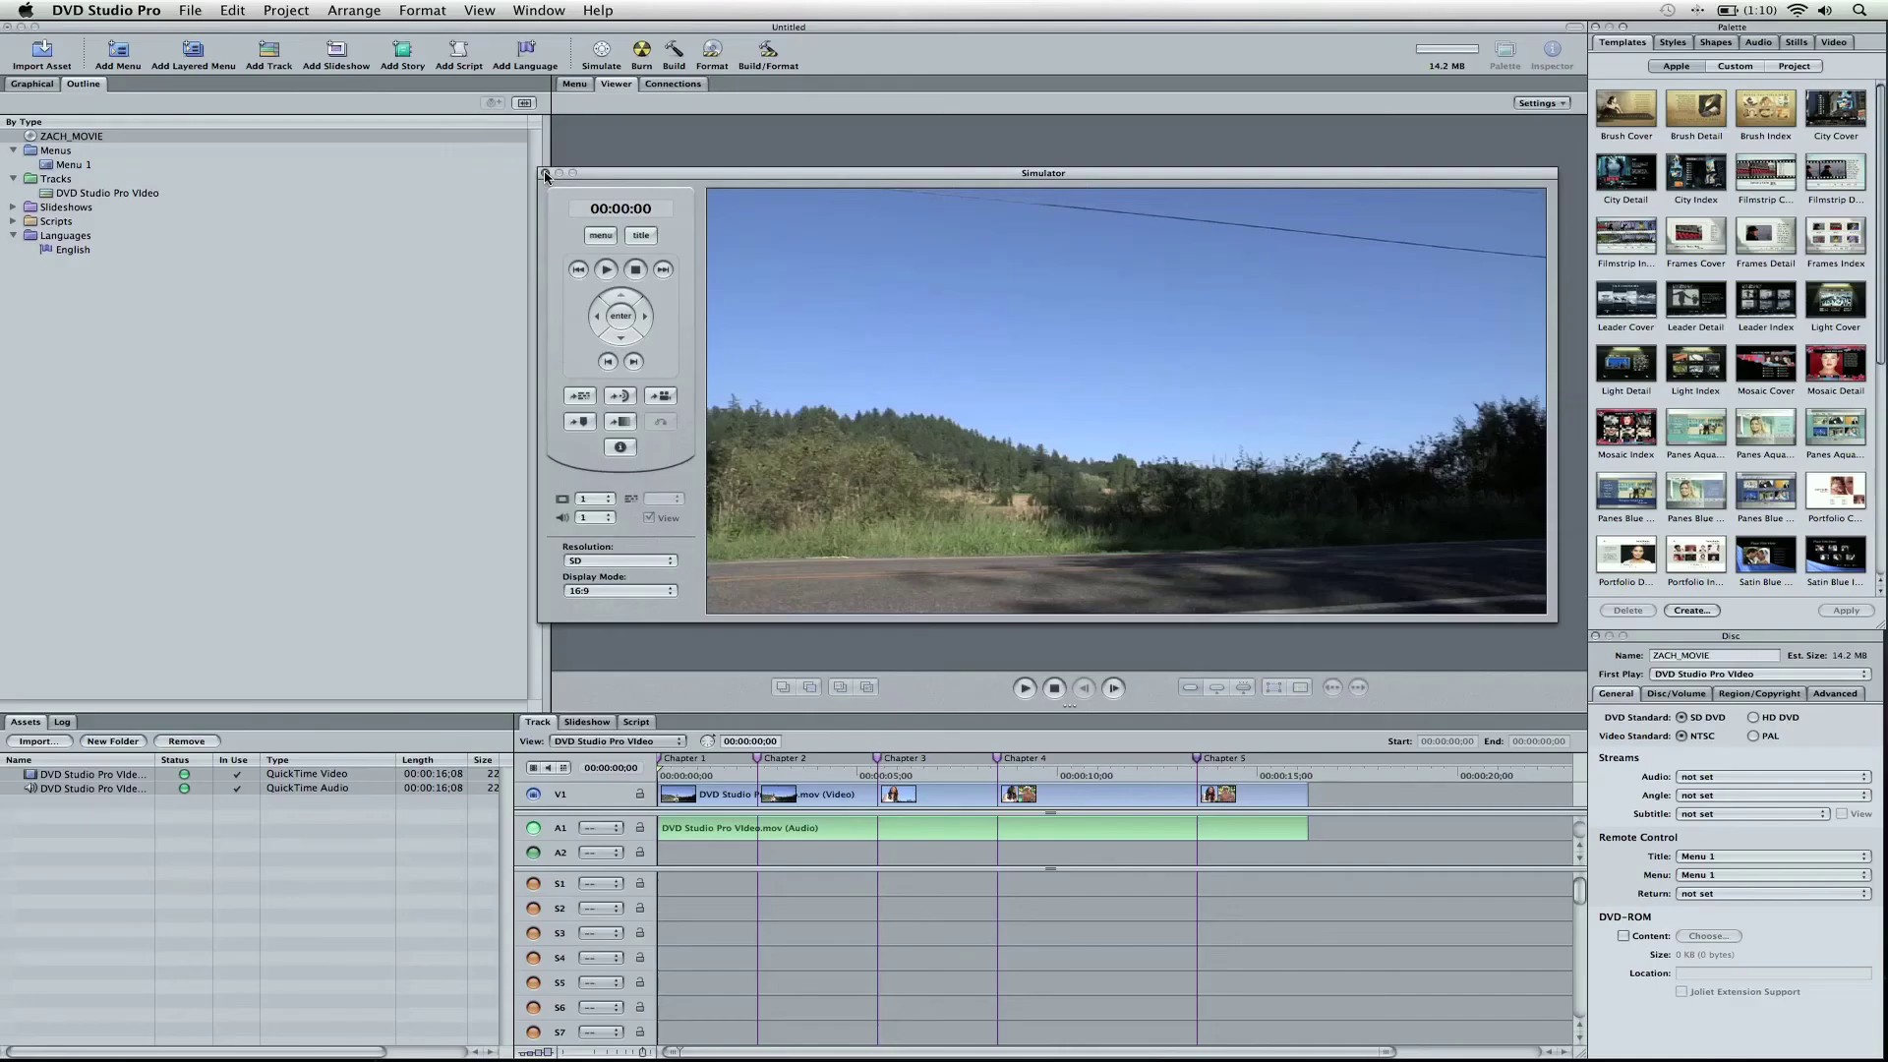
{"action": "left_click", "coordinate": [545, 173]}
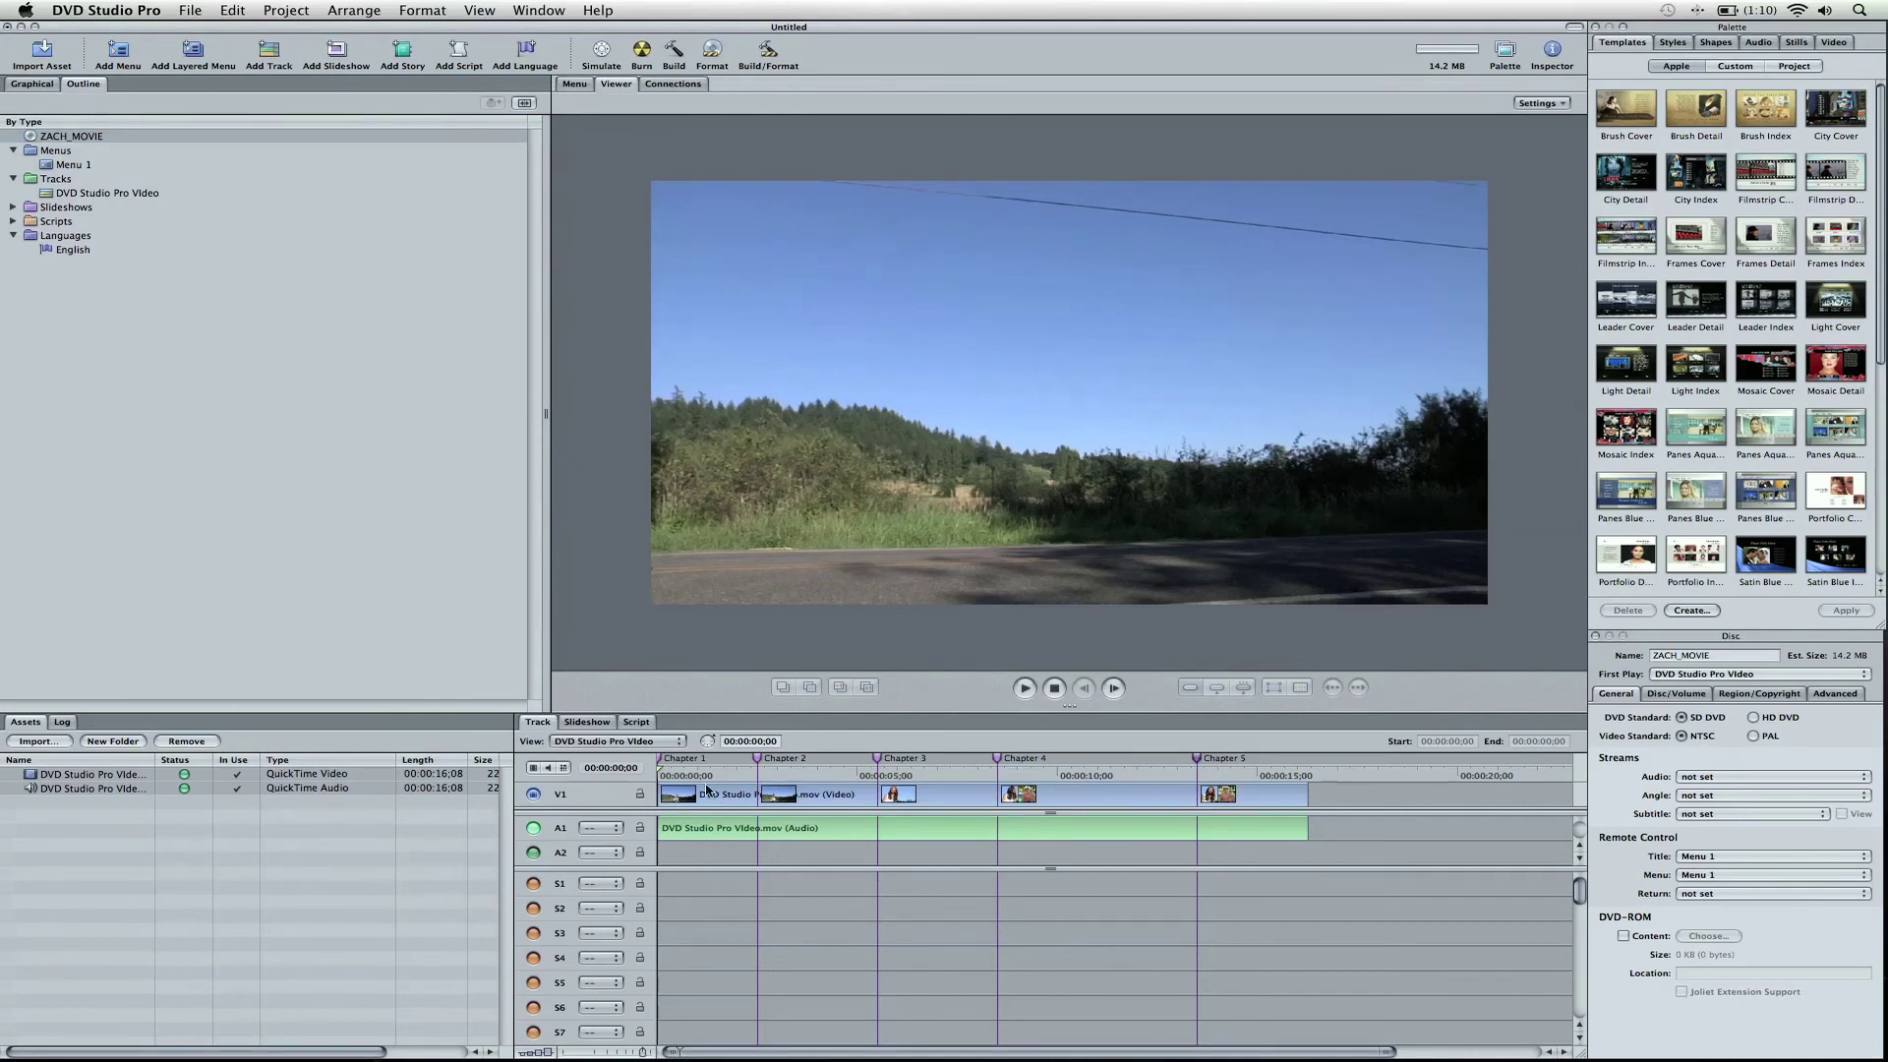
Drag the Chapter 5 marker from 00:00:13;15 back to 00:00:12;00.
{"action": "left_click", "coordinate": [1200, 759]}
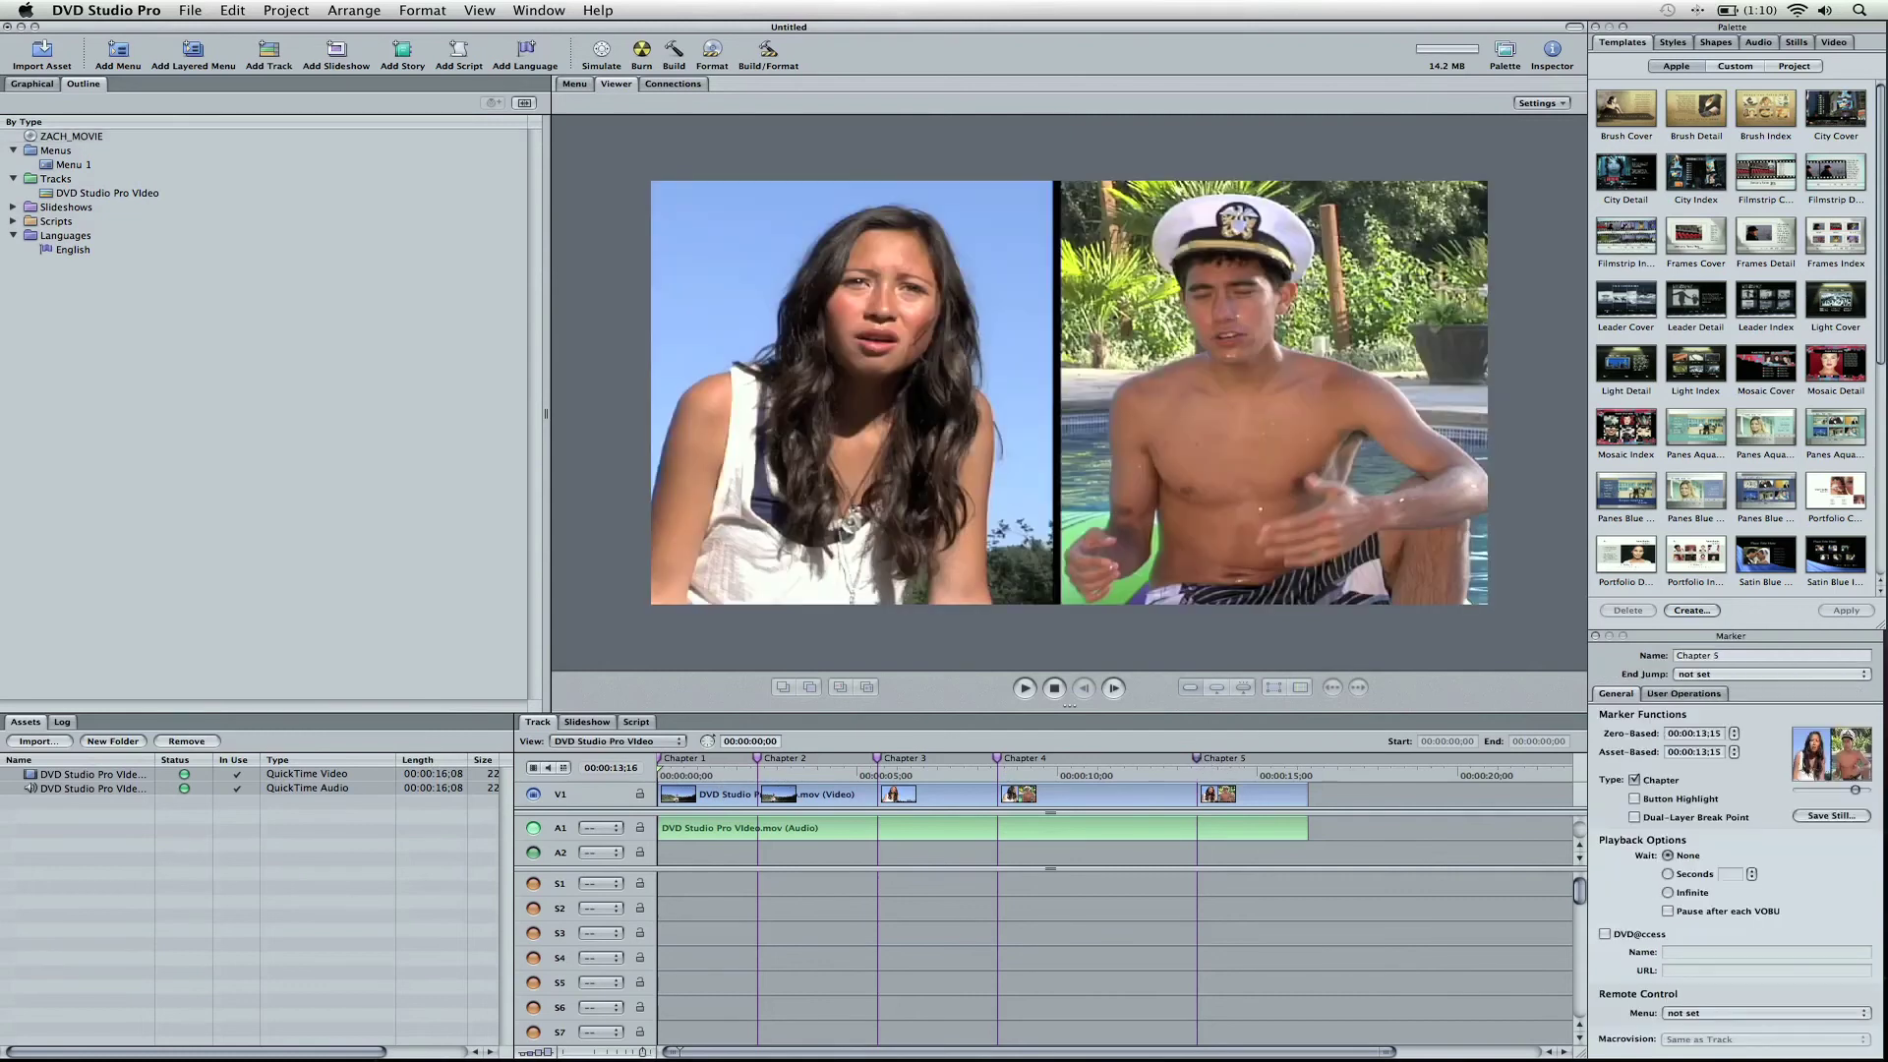
{"action": "left_click_drag", "start_coordinate": [1198, 758], "coordinate": [1139, 763]}
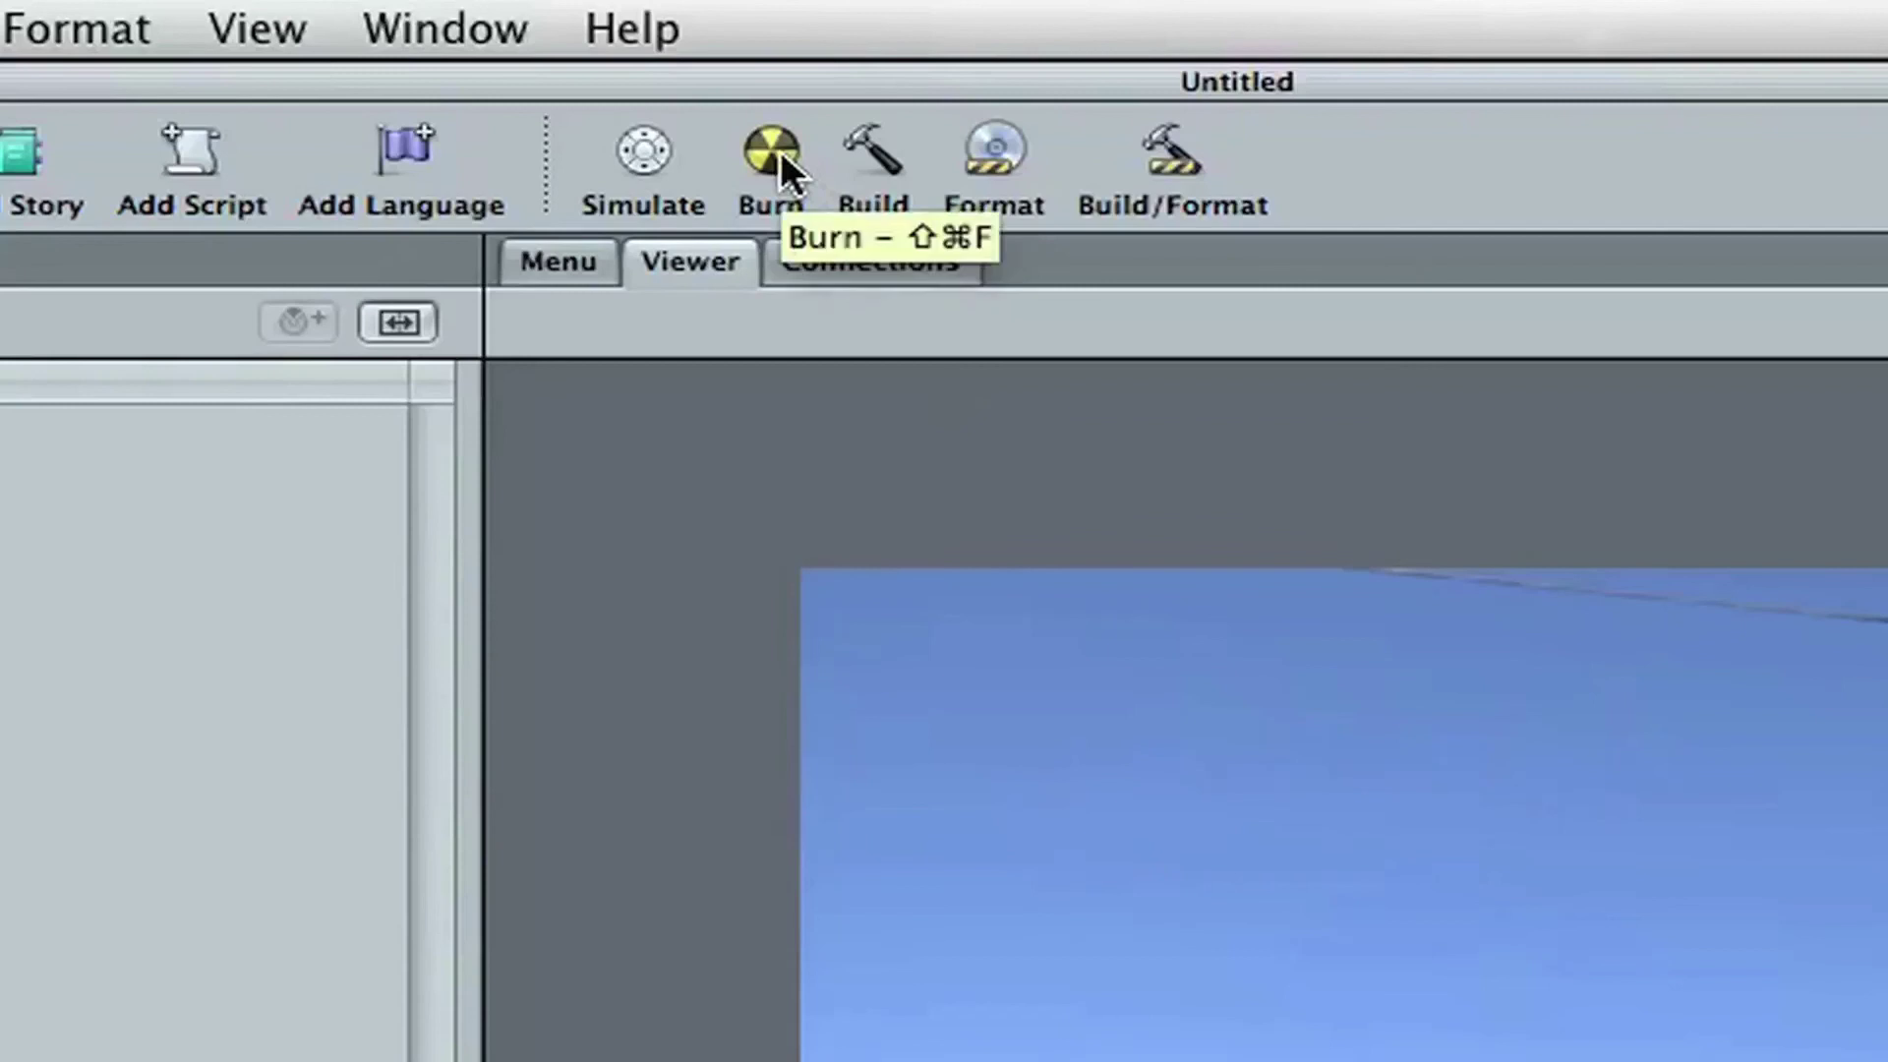
{"action": "left_click", "coordinate": [781, 153]}
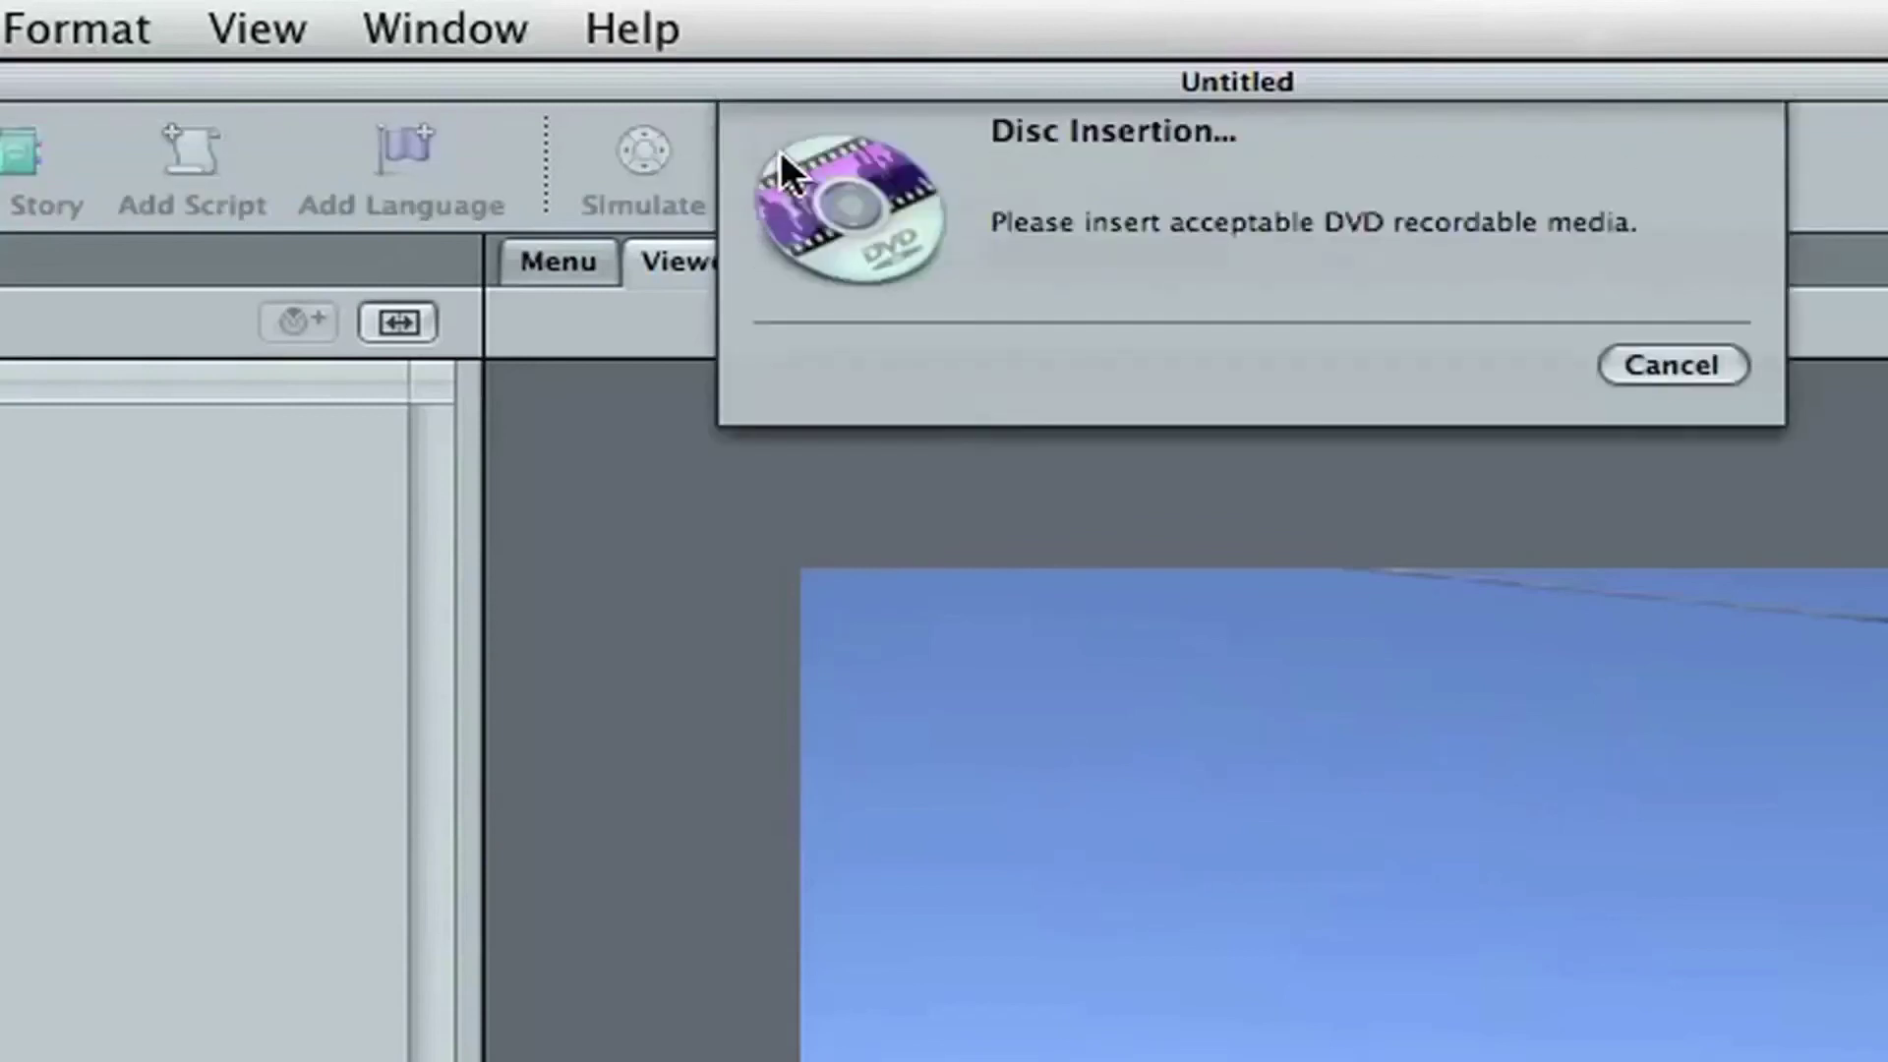